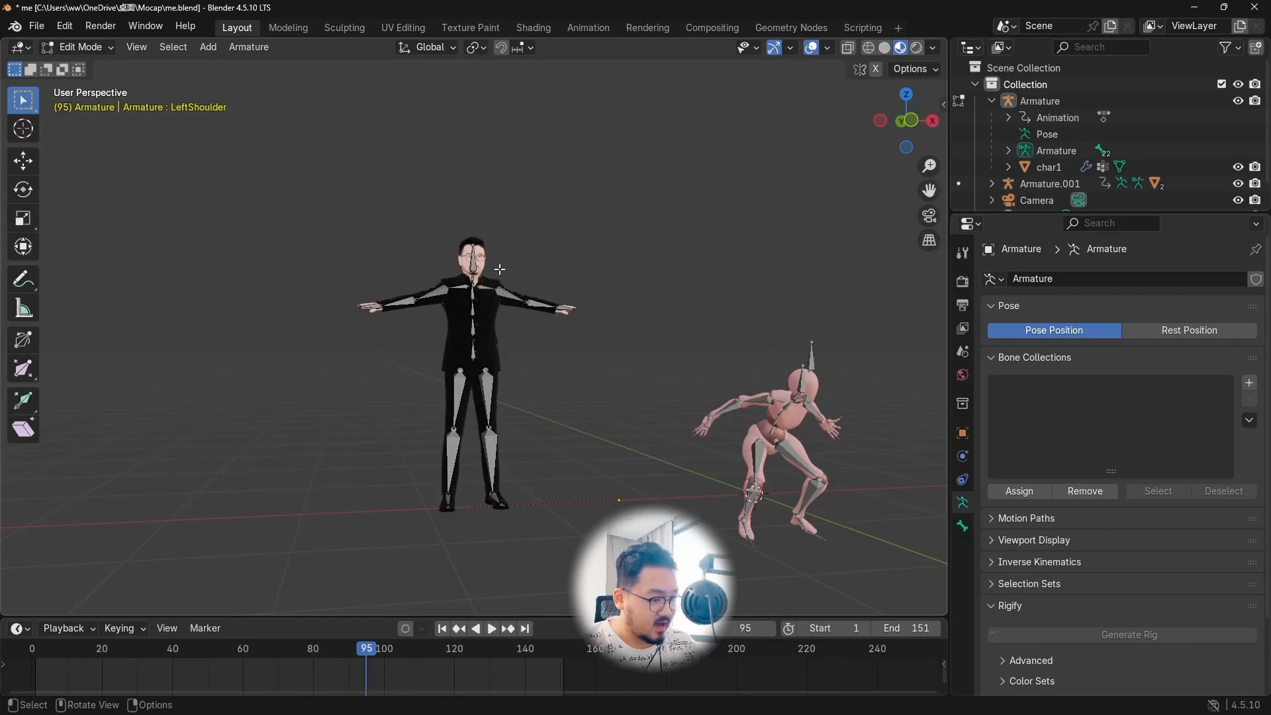
- Try rotating the suited character's RightArm bone in Pose Mode, cancel the rotation and return to Edit Mode
scroll(457, 271, "up", 5)
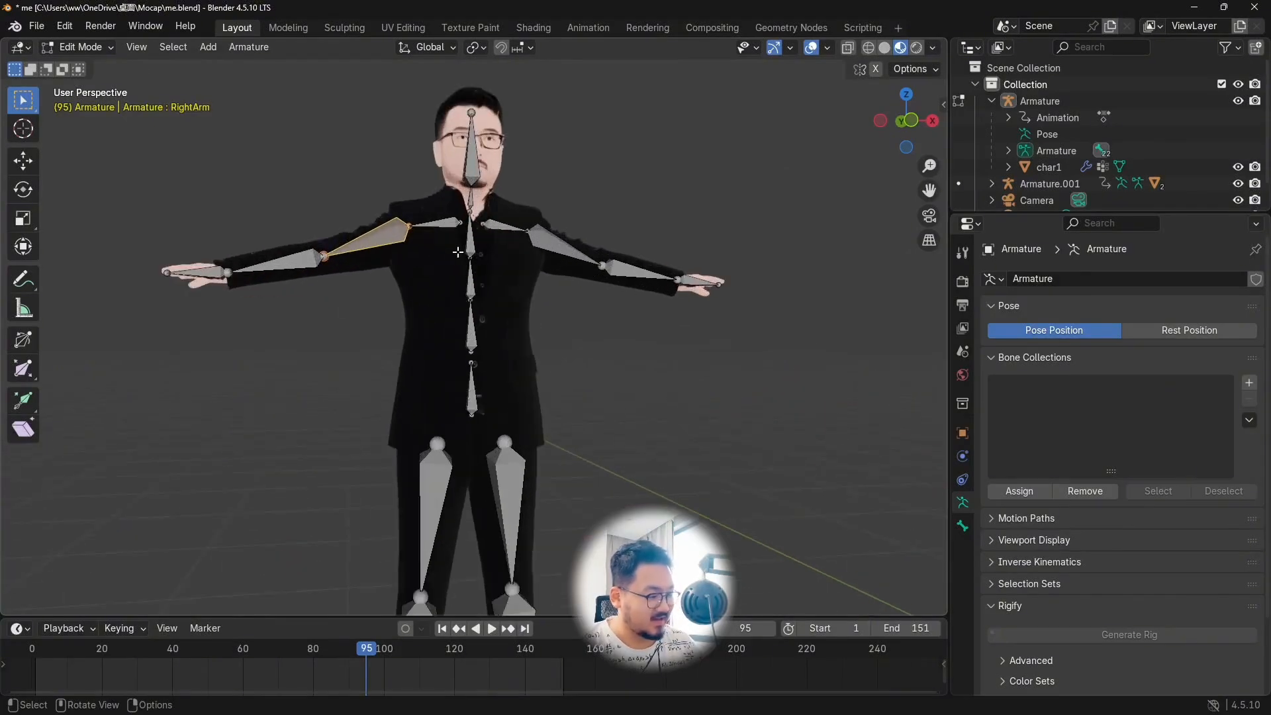
mouse_move(365, 208)
middle_mouse_down()
mouse_move(311, 199)
mouse_move(374, 219)
mouse_move(381, 203)
middle_mouse_up()
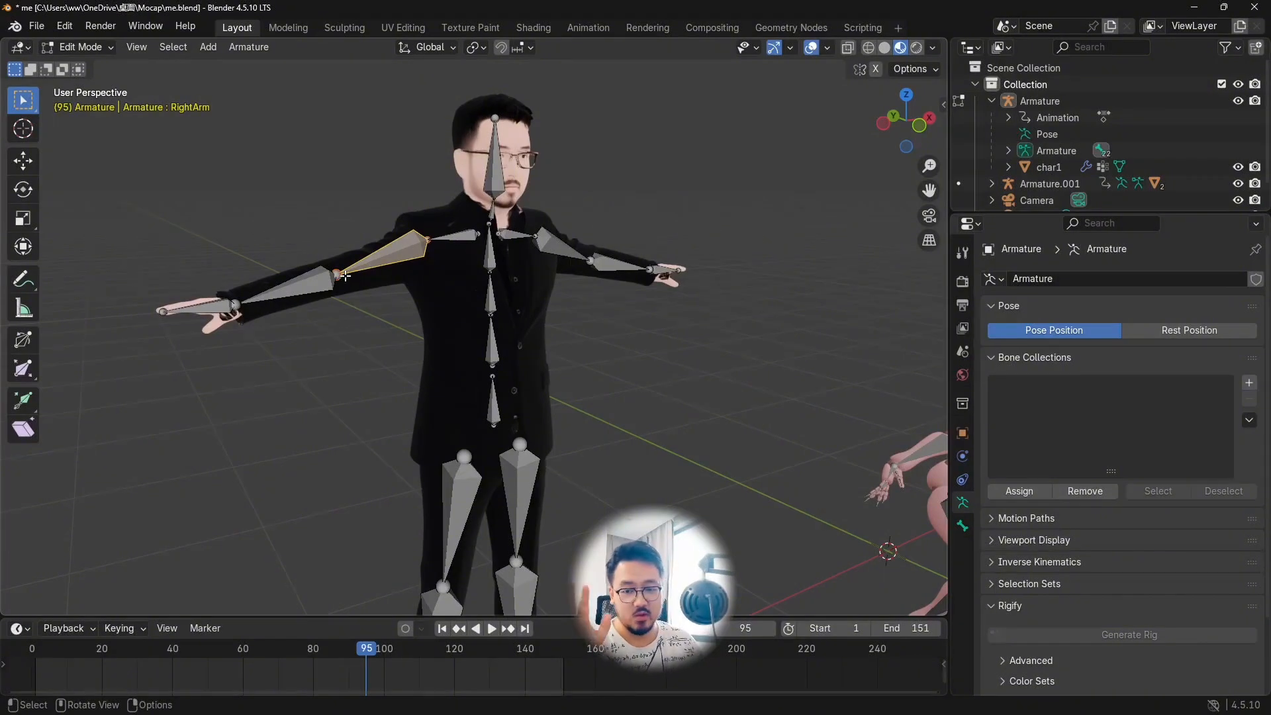
left_click(95, 49)
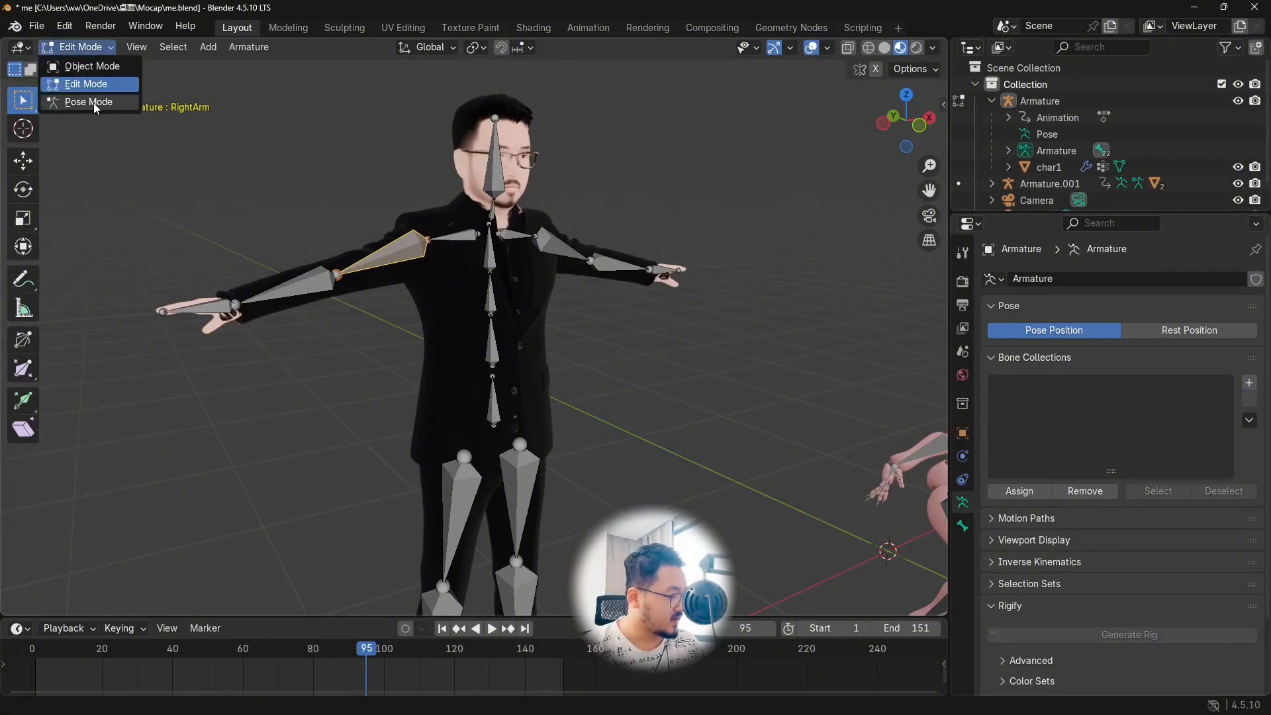
left_click(93, 102)
middle_click_drag(462, 312, 196, 199, "shift")
middle_click_drag(374, 281, 325, 256, "shift")
key("r")
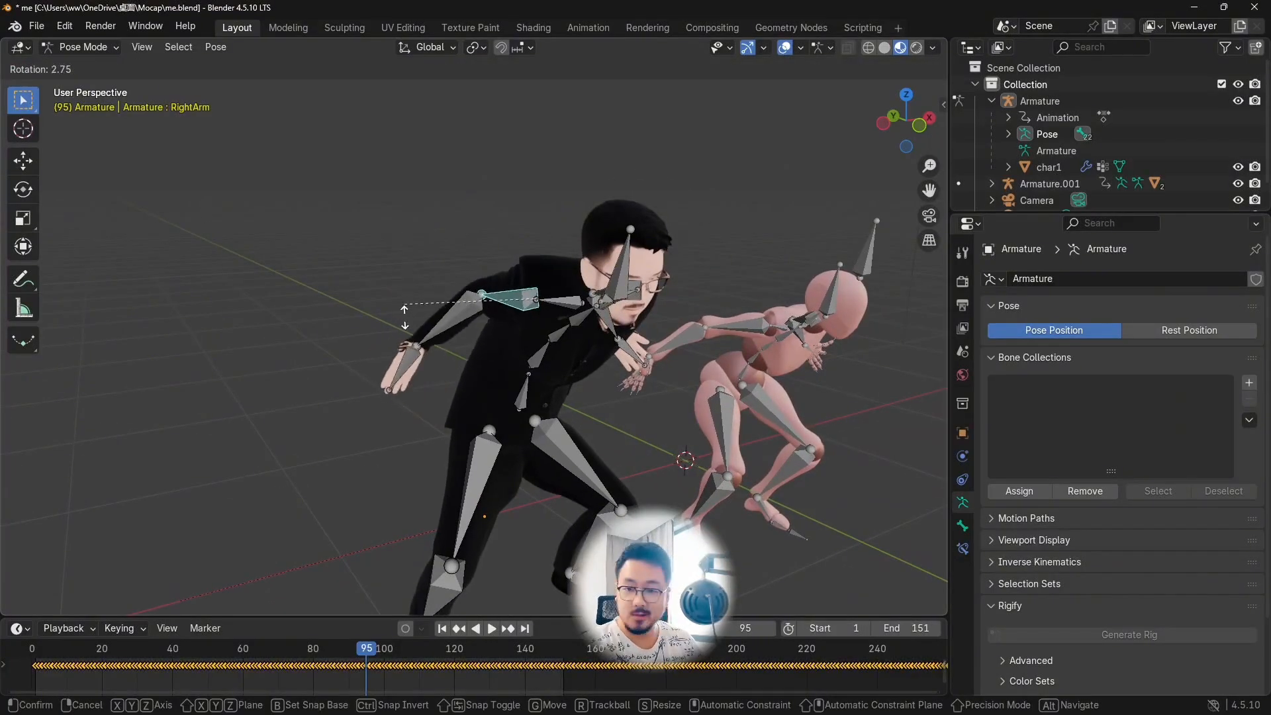
right_click(404, 308)
key("Tab")
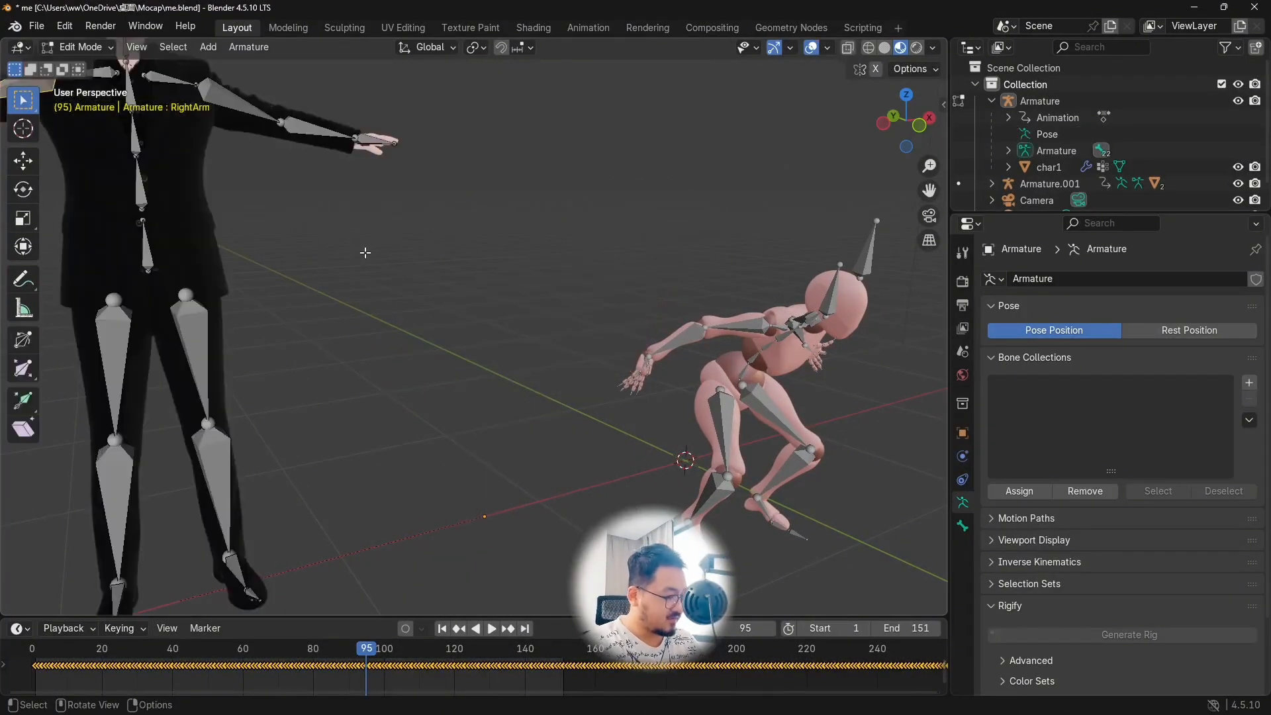
middle_click_drag(412, 260, 643, 376, "shift")
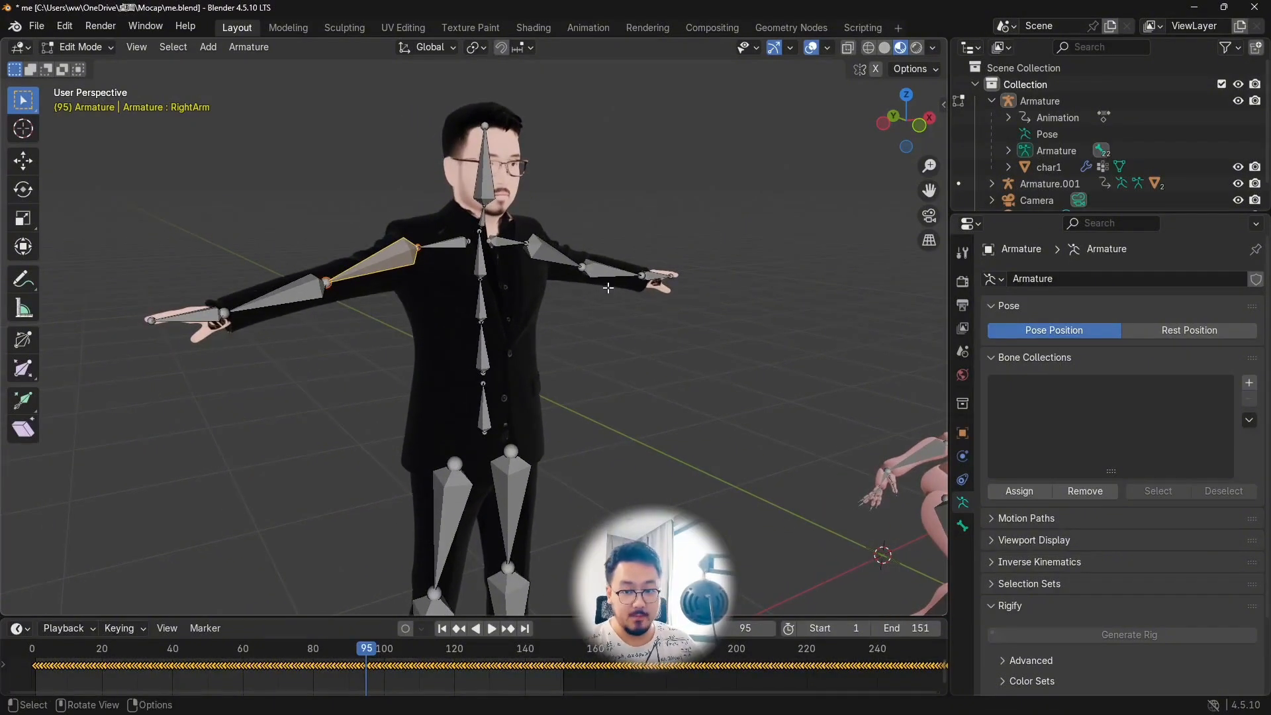
left_click(35, 29)
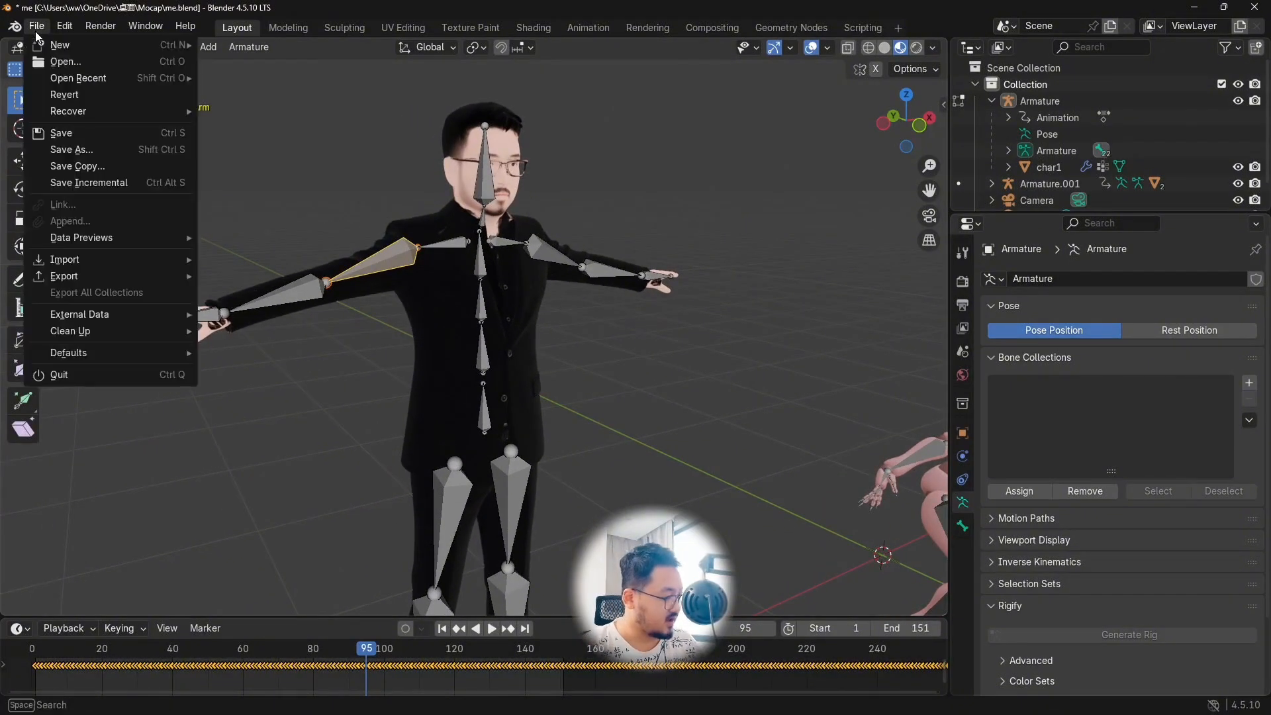
mouse_move(129, 264)
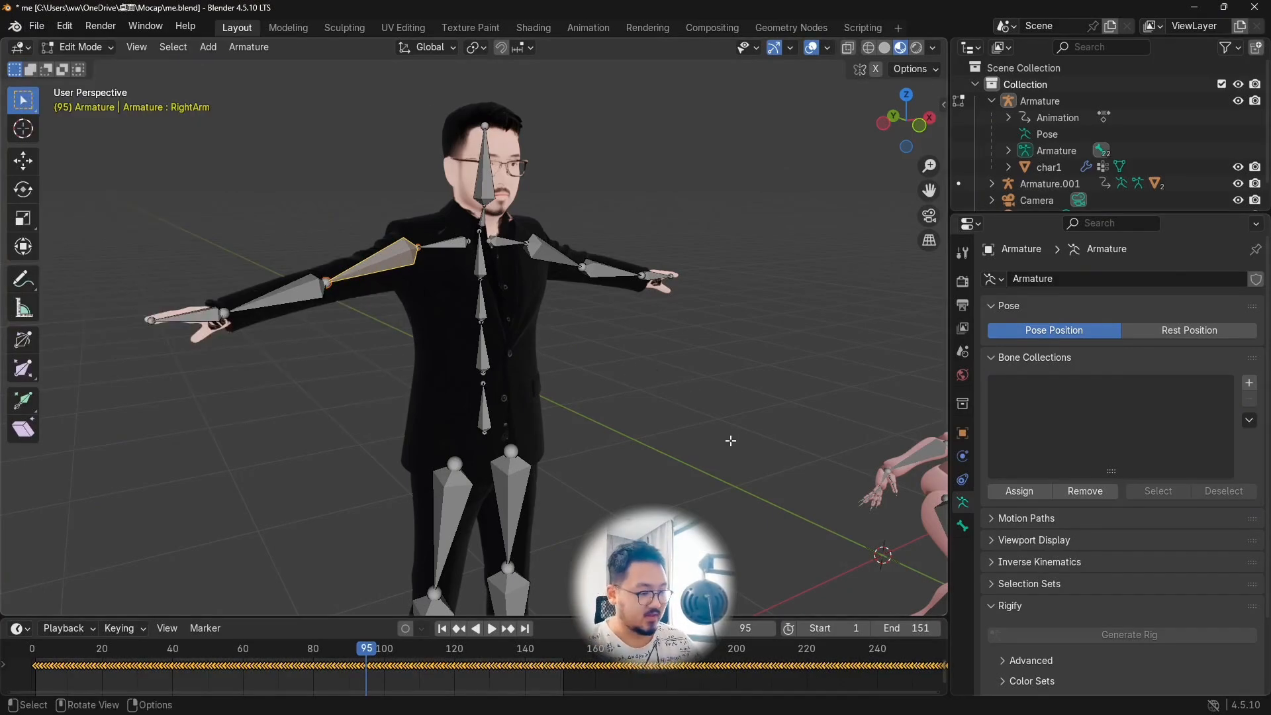
middle_click_drag(731, 441, 320, 182, "shift")
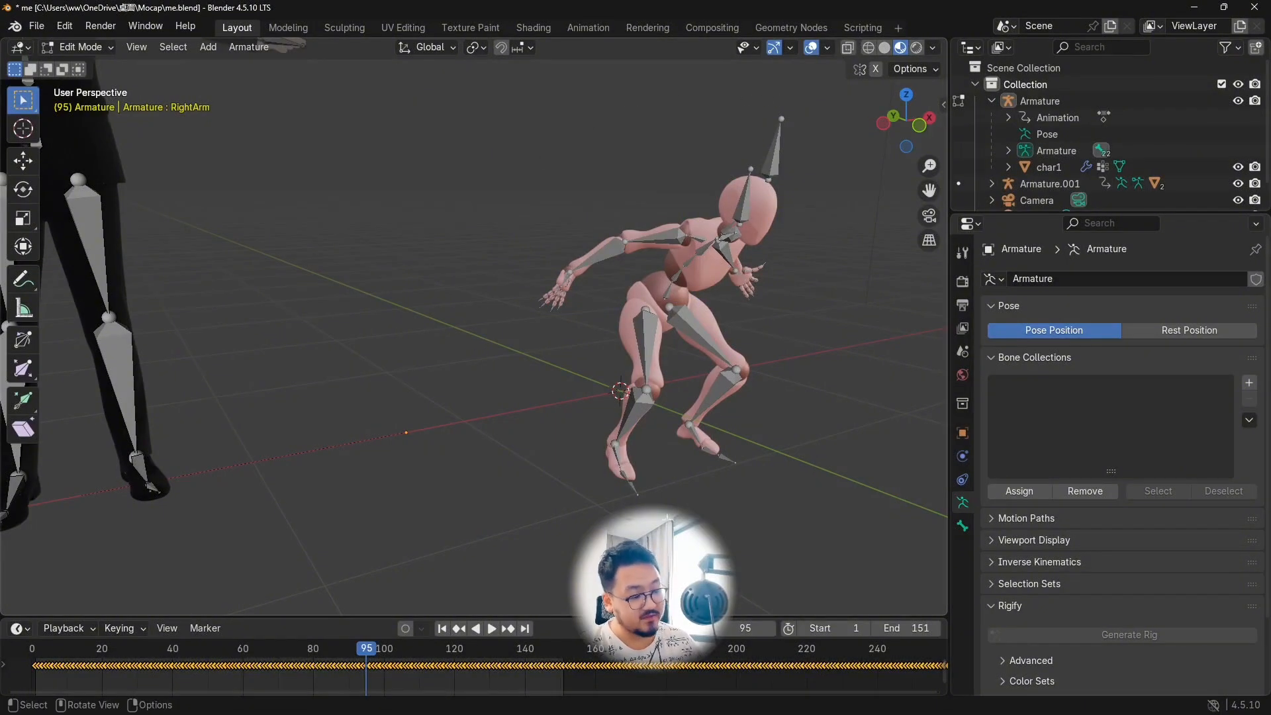
scroll(491, 301, "down", 2)
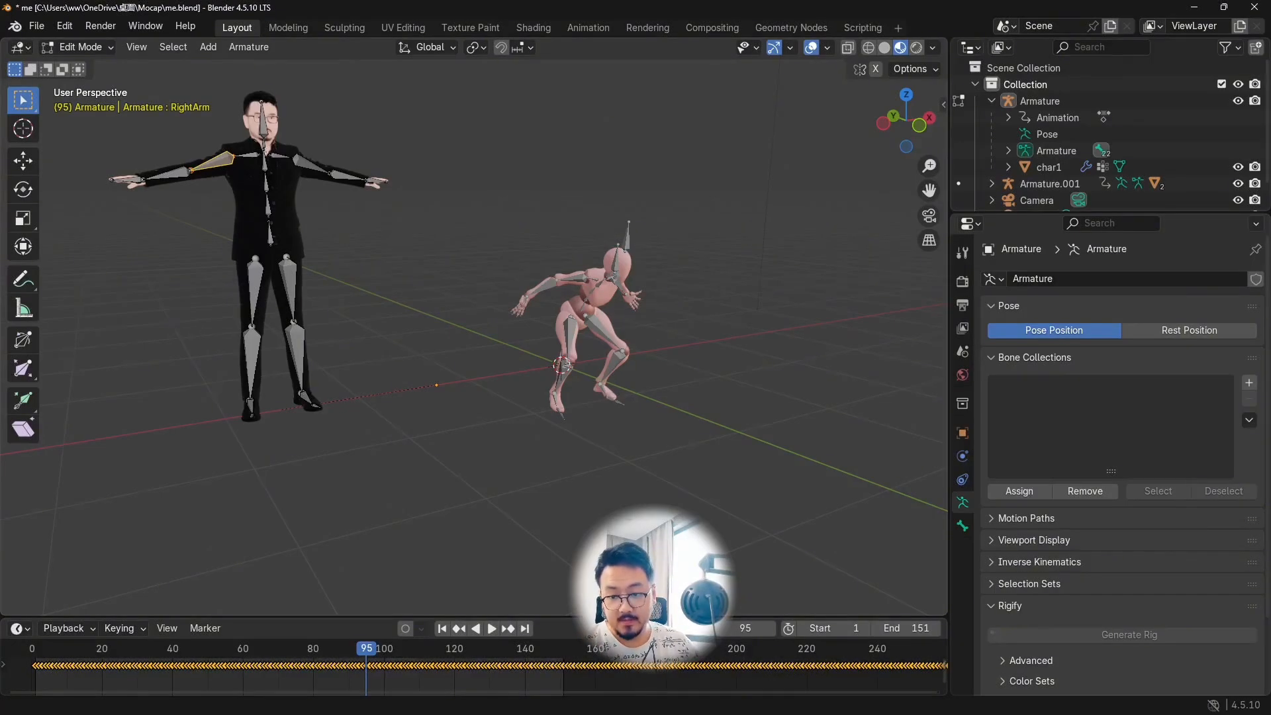
- Show the Rokoko retargeting settings and clear the existing bone list
key("n")
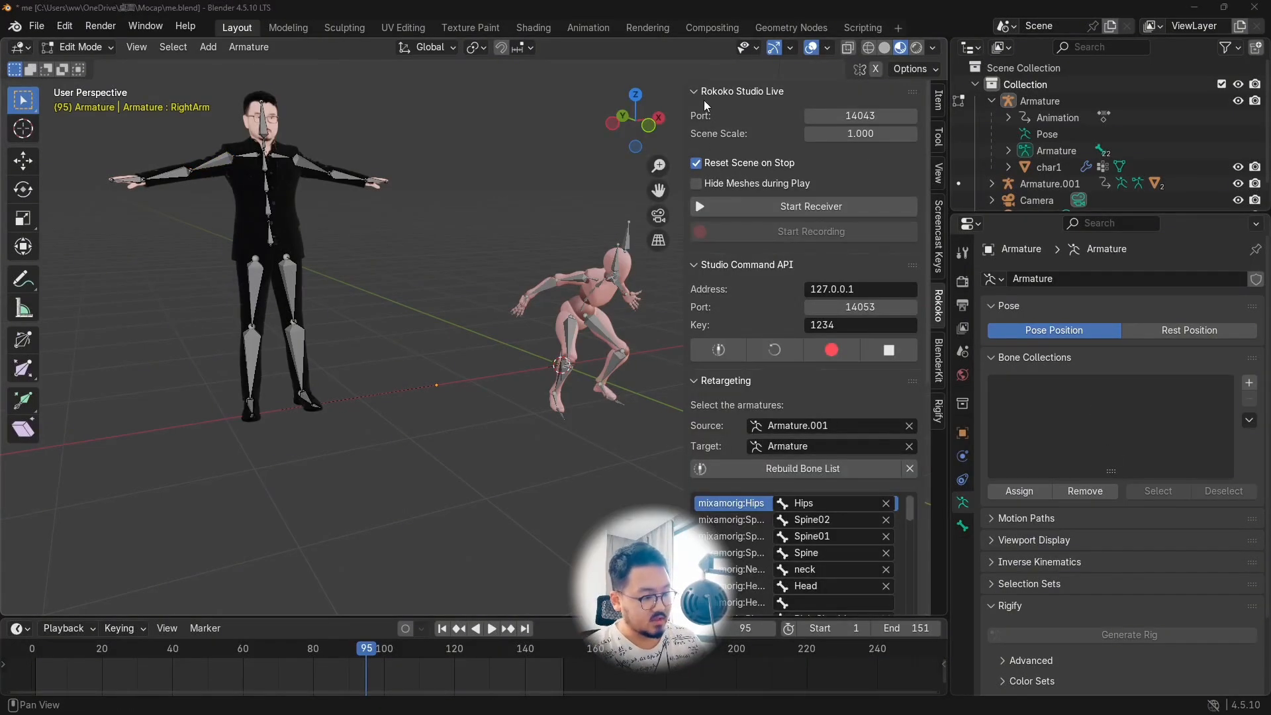
scroll(746, 384, "down", 5)
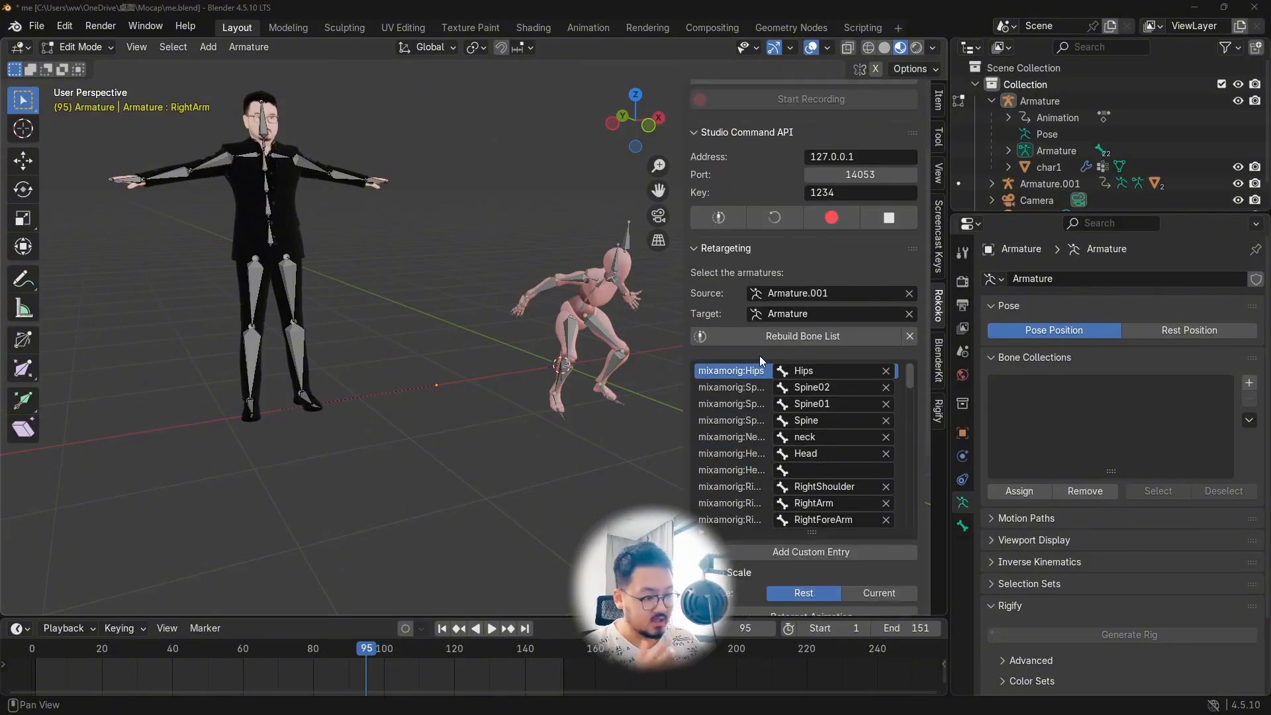
left_click(801, 294)
left_click(803, 338)
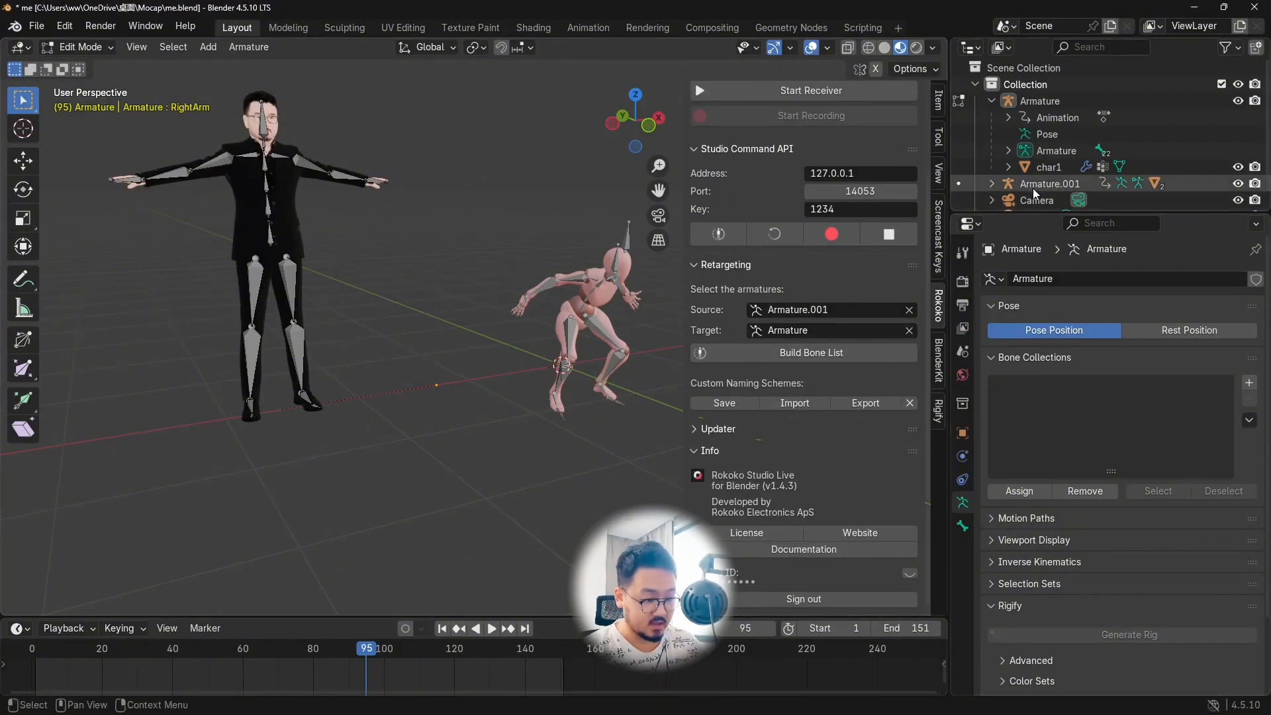
- Rename the pink mannequin's armature Armature.001 to mocap
scroll(1049, 179, "down", 1)
double_click(1048, 171)
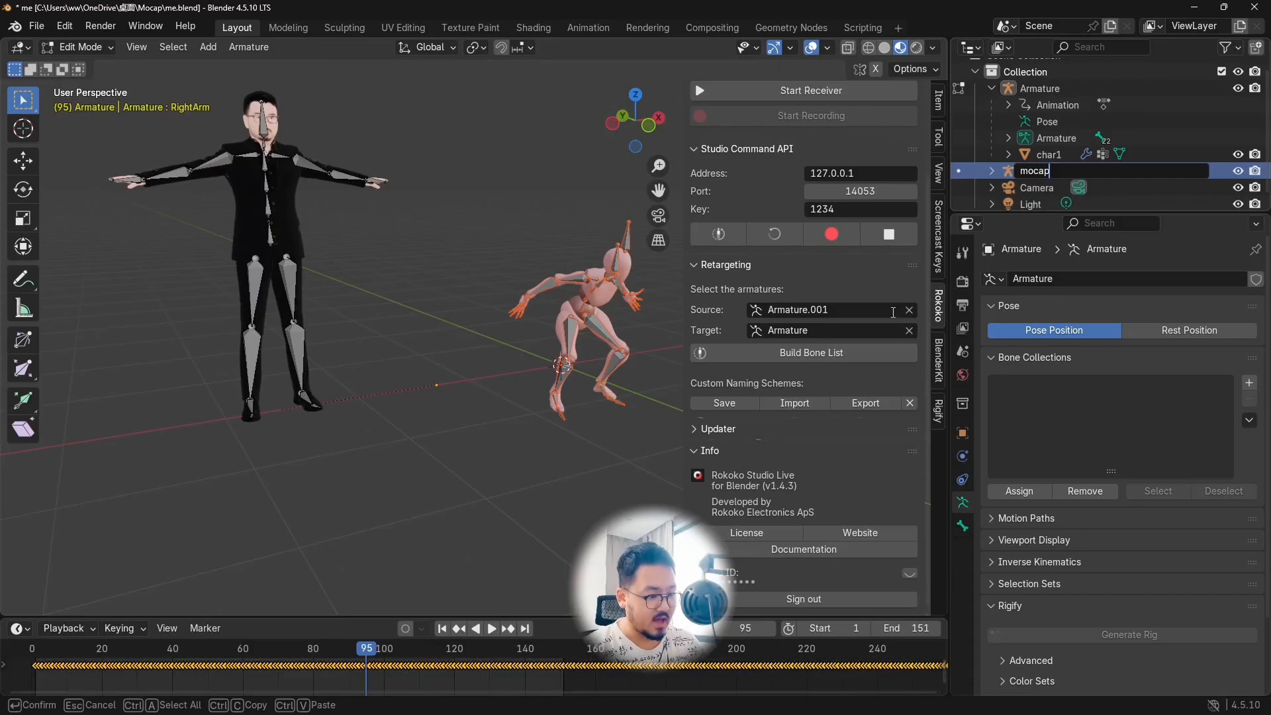
key("Return")
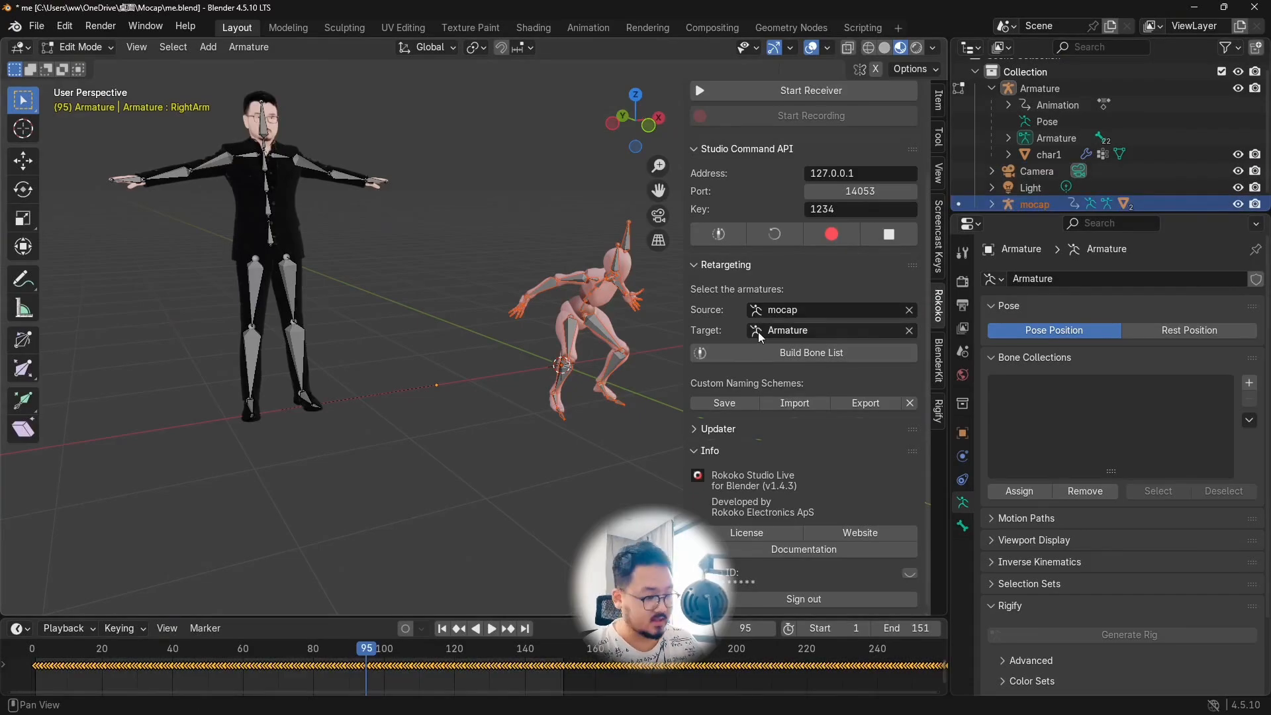
- Build the retargeting bone list with mocap as the source and Armature as the target
left_click(837, 331)
left_click(838, 299)
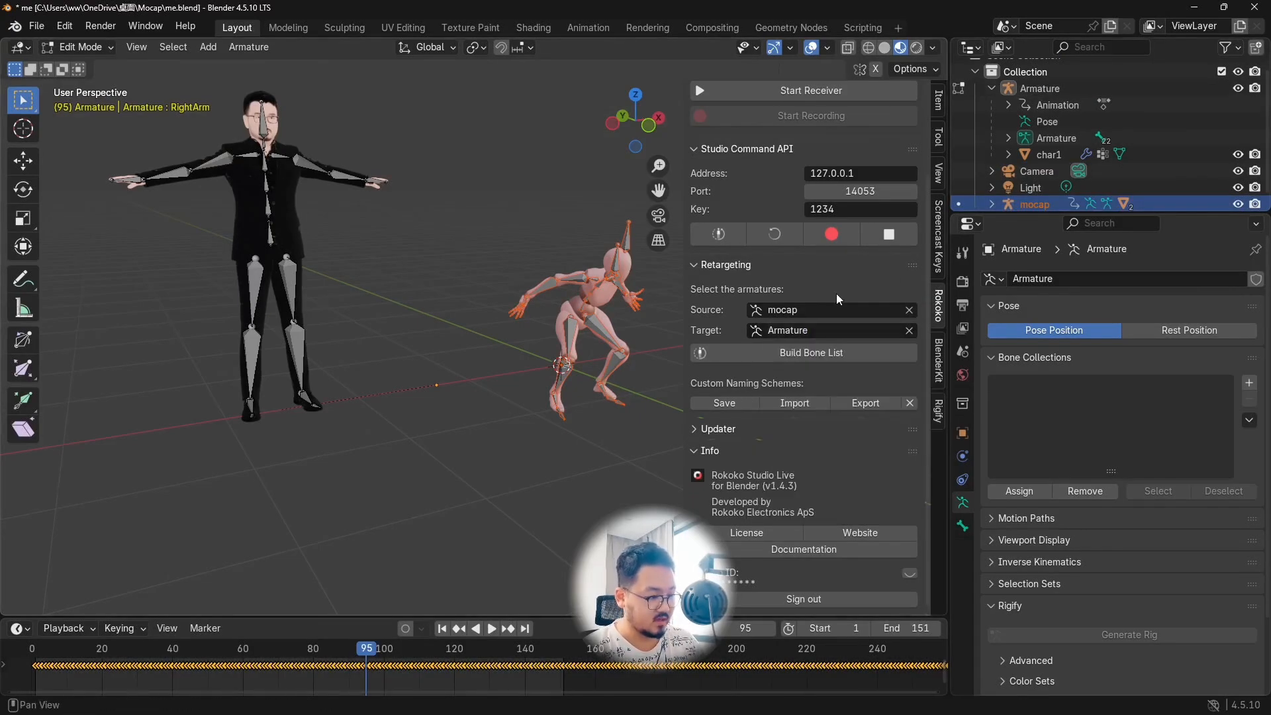
left_click(814, 354)
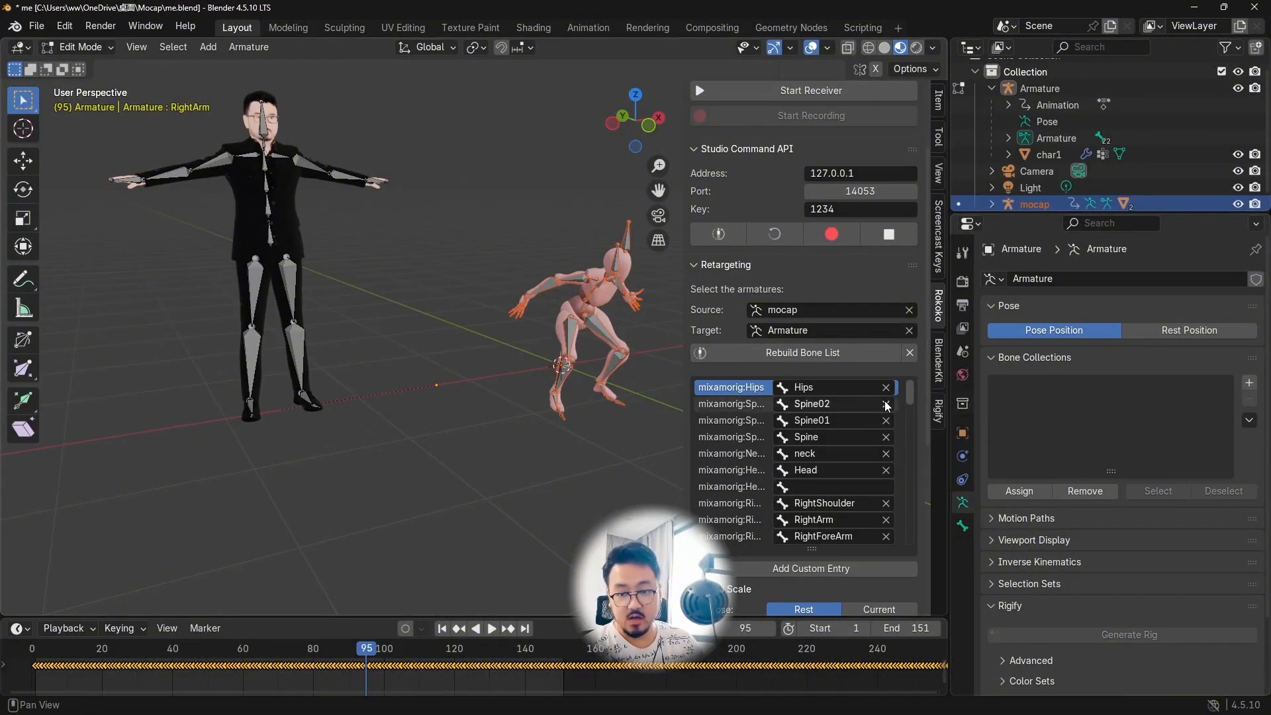
- Review the mapped bones and retarget the mocap animation to the character with Auto Scale and the Rest pose
scroll(907, 414, "down", 5)
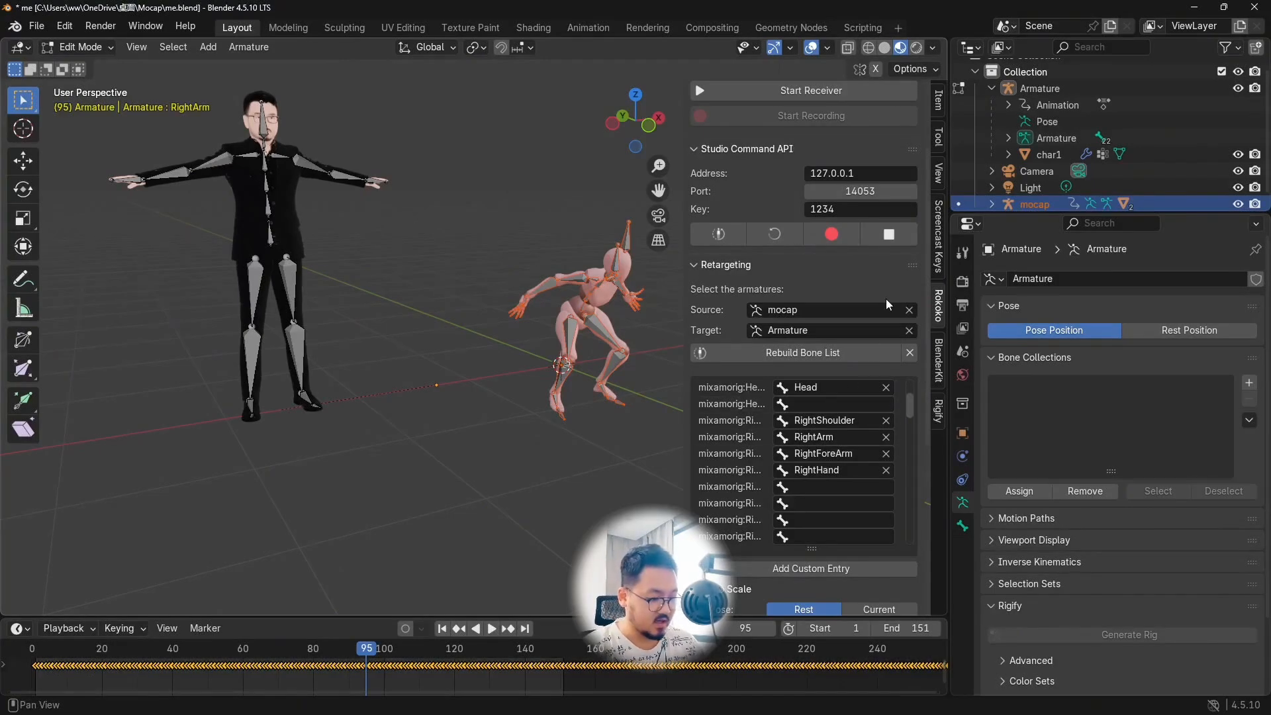
scroll(860, 424, "up", 2)
scroll(873, 436, "down", 3)
scroll(873, 436, "down", 2)
scroll(895, 573, "down", 6)
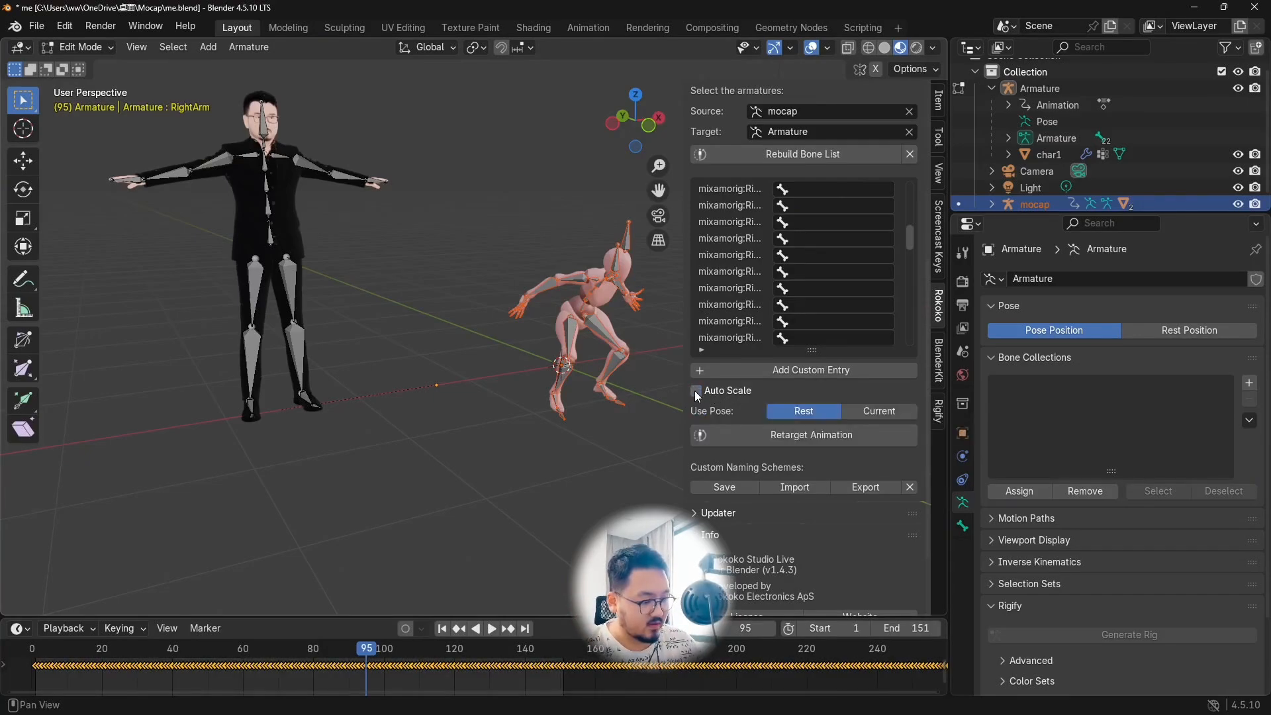
left_click(741, 440)
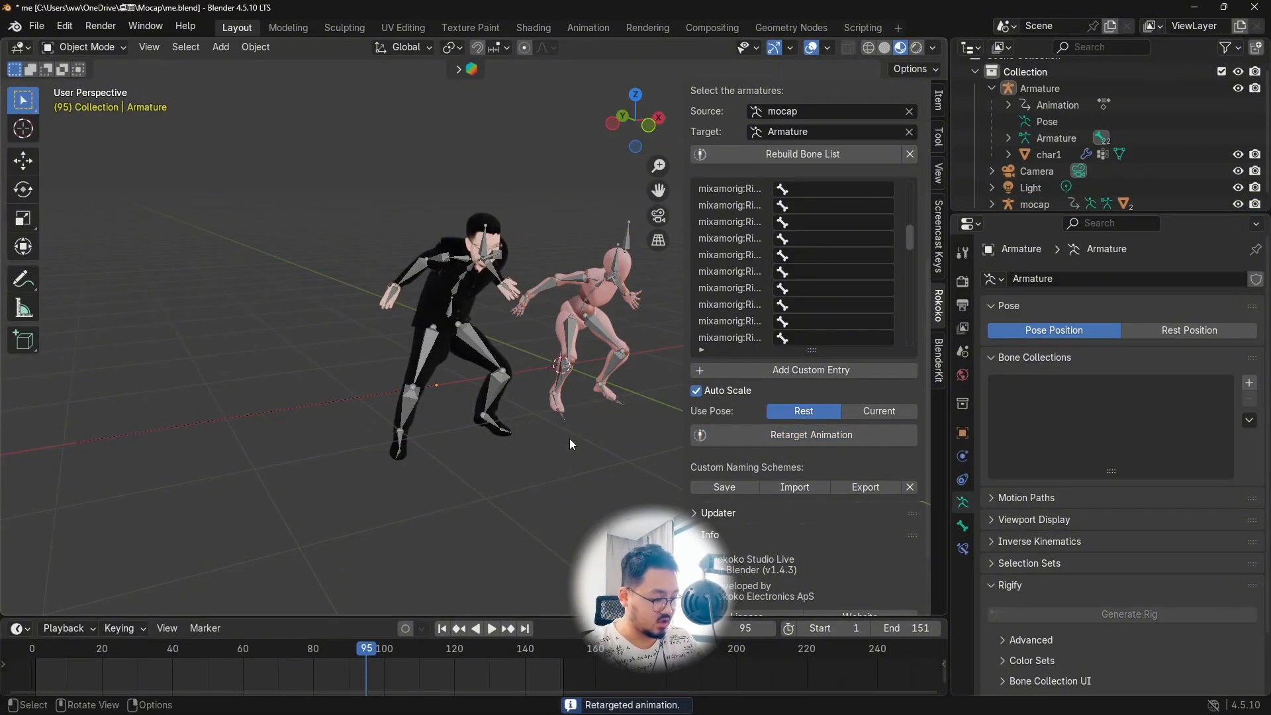
- Play the retargeted animation from the first frame to compare both characters, and stop playback
left_click(445, 628)
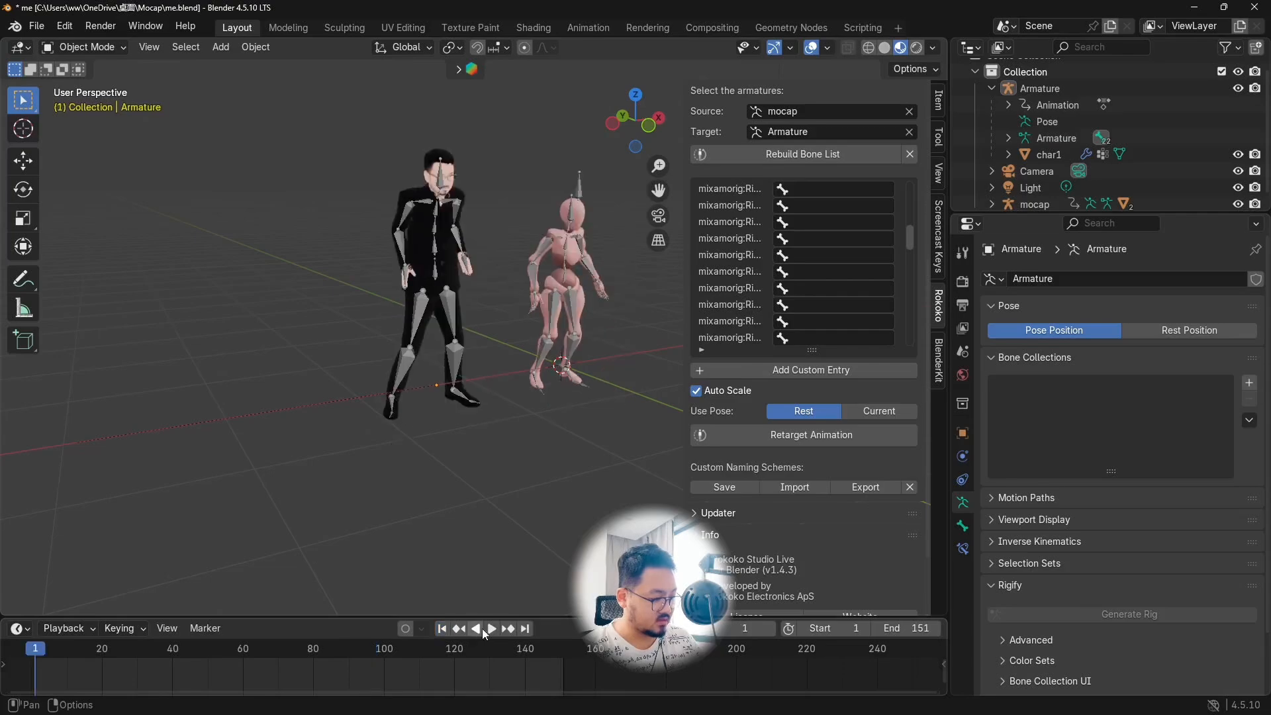
left_click(486, 629)
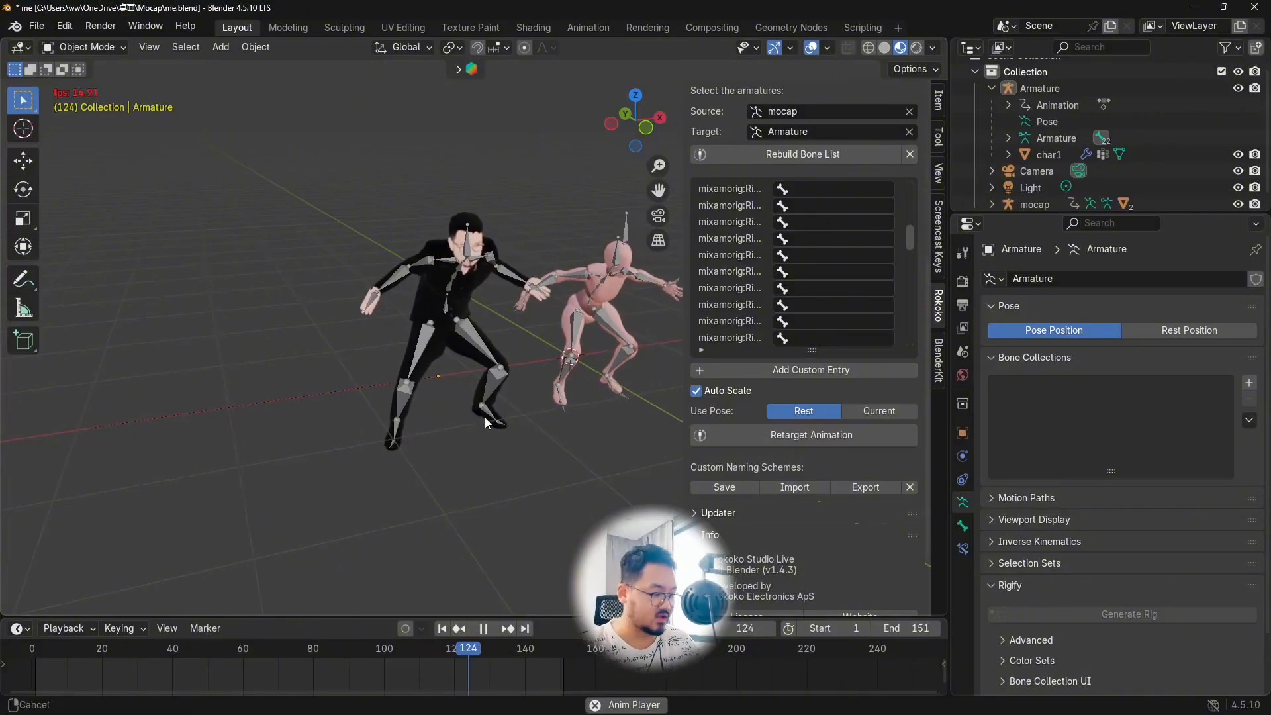
left_click(482, 631)
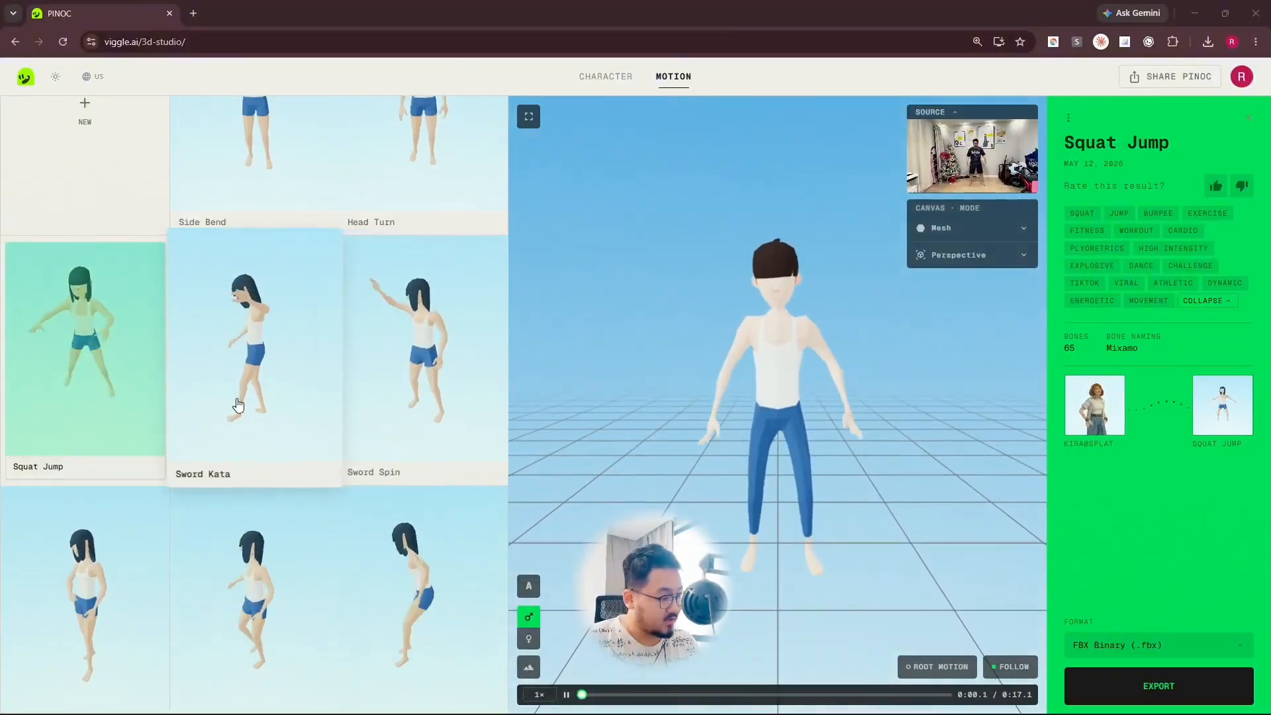
- Switch to the Viggle 3D studio in the browser, open the Sword Kata motion and choose FBX Binary (.fbx) as its export format
left_click(244, 394)
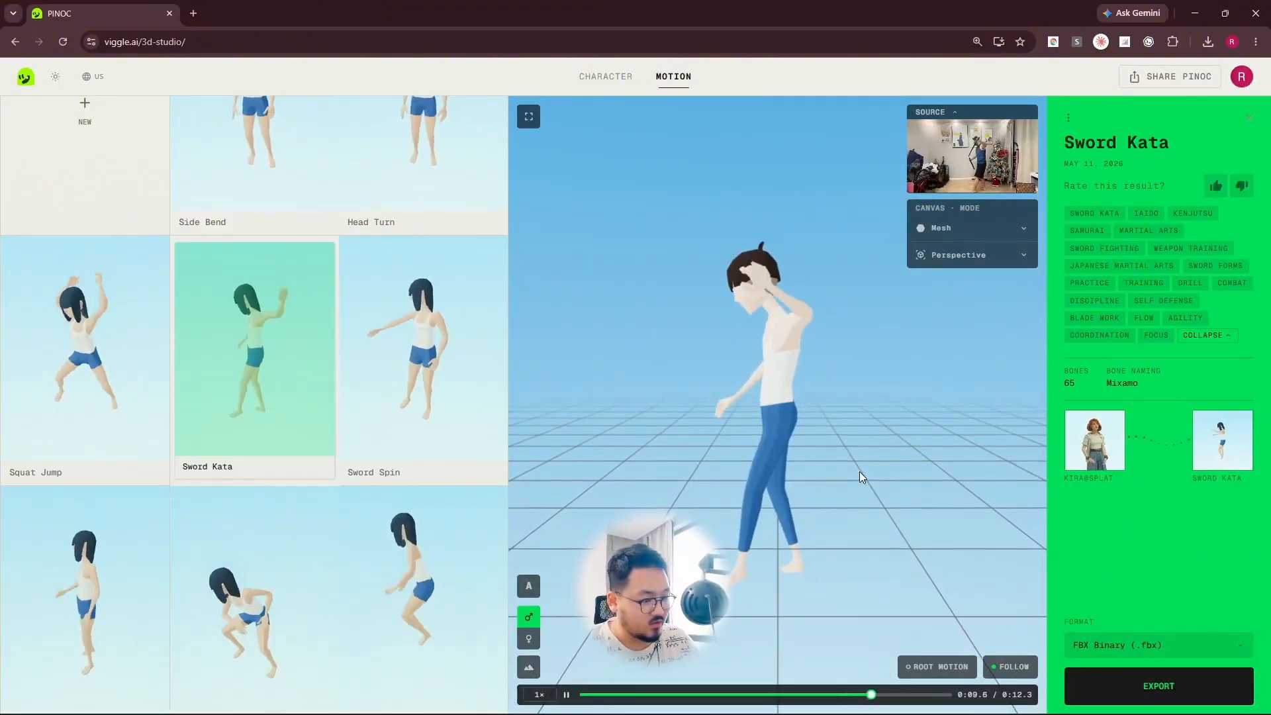
left_click(1112, 645)
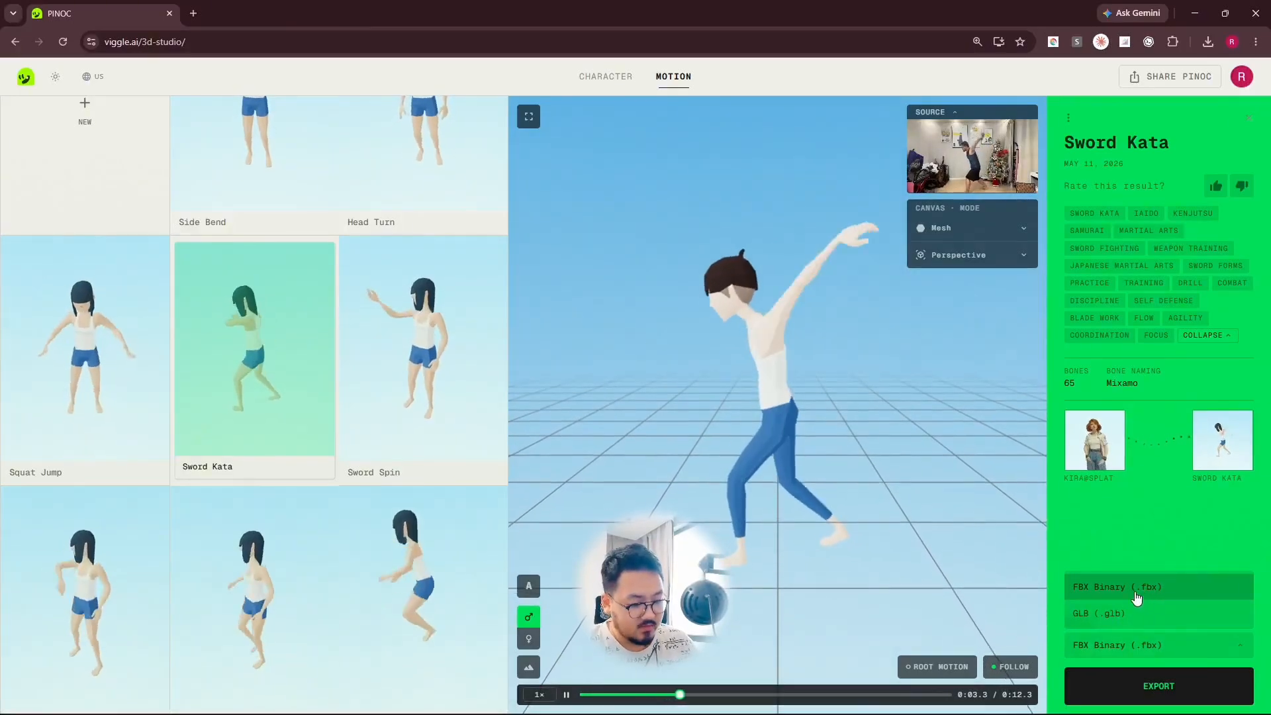
left_click(1137, 598)
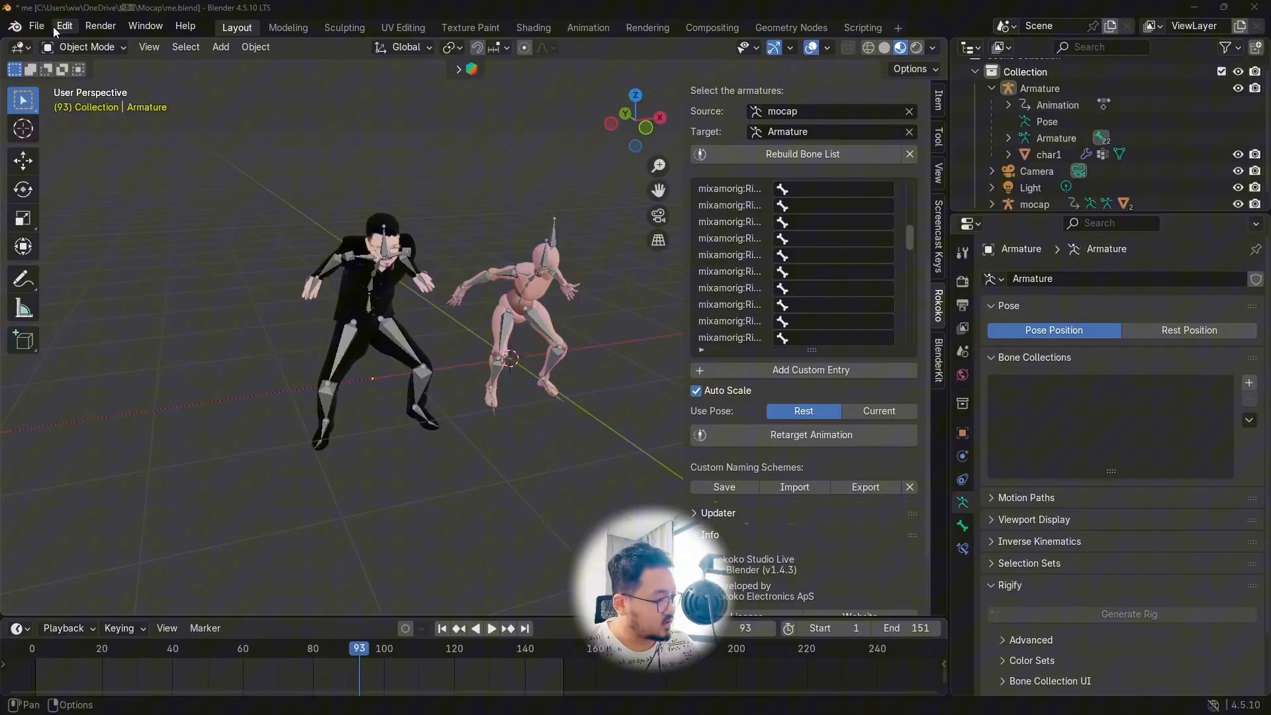
- Switch back to Blender and import Sword Kata.fbx from the mocap data folder with the experimental FBX importer
left_click(41, 26)
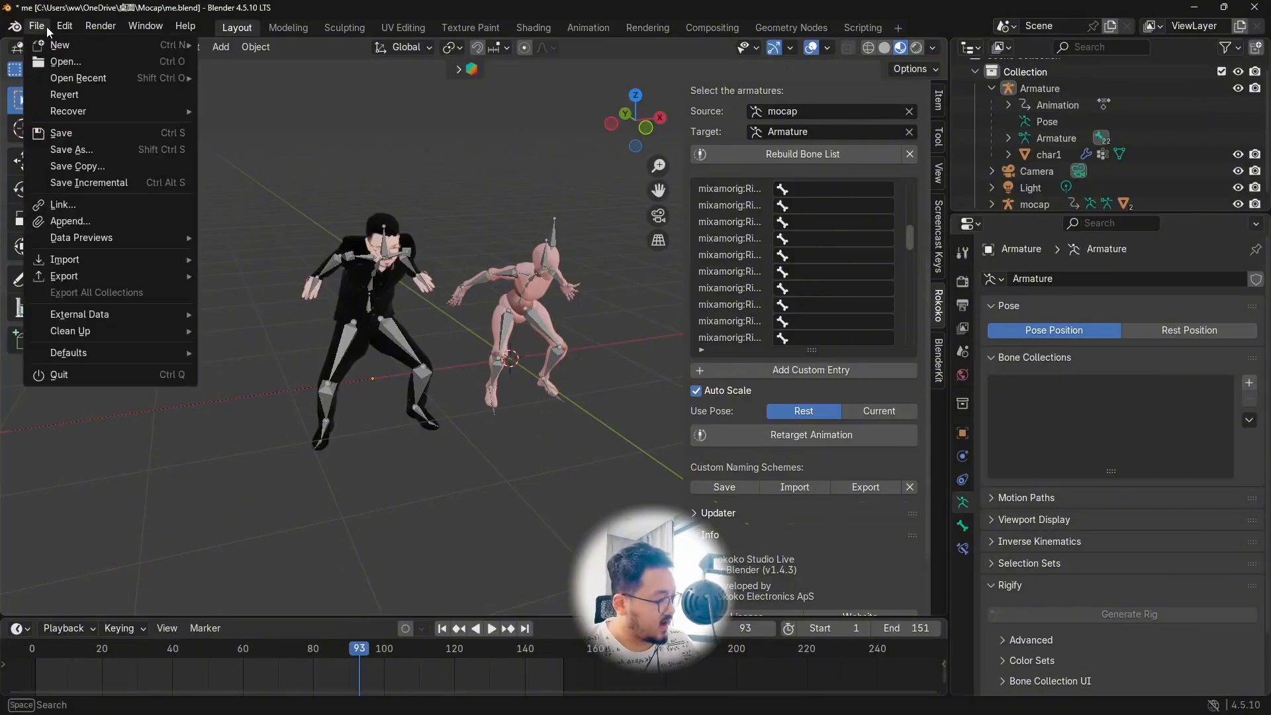
left_click(36, 26)
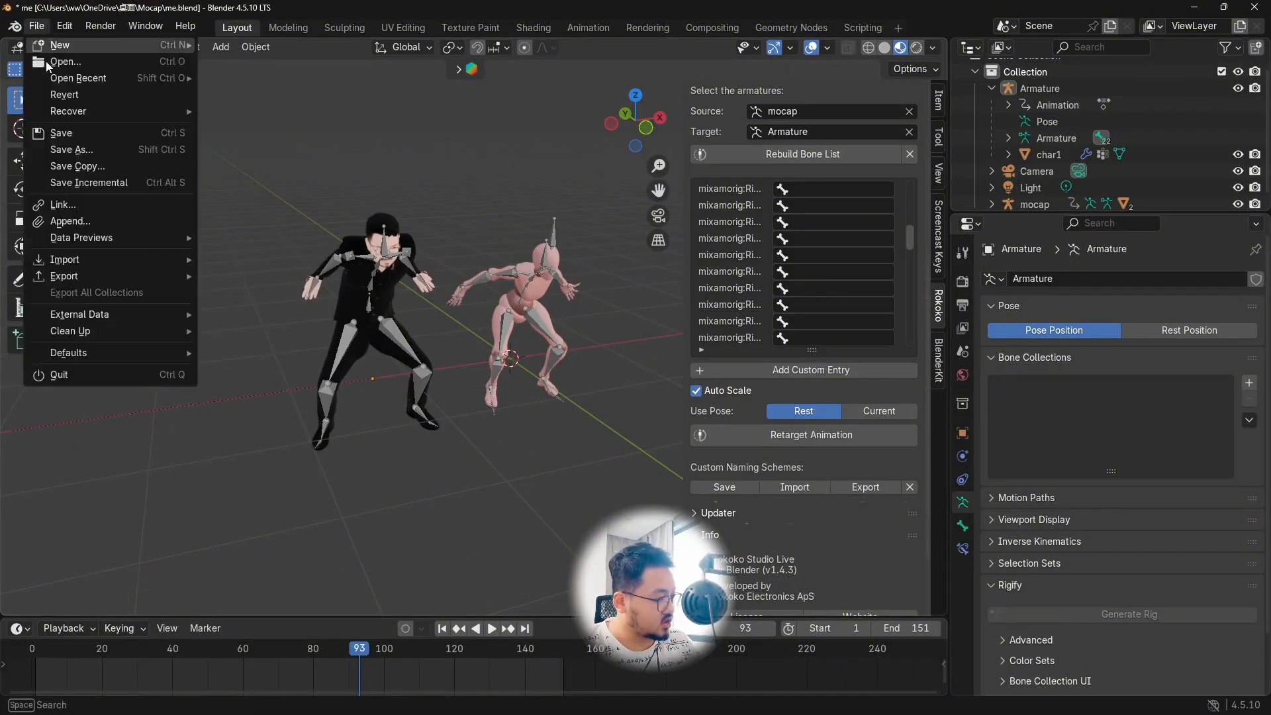
mouse_move(82, 263)
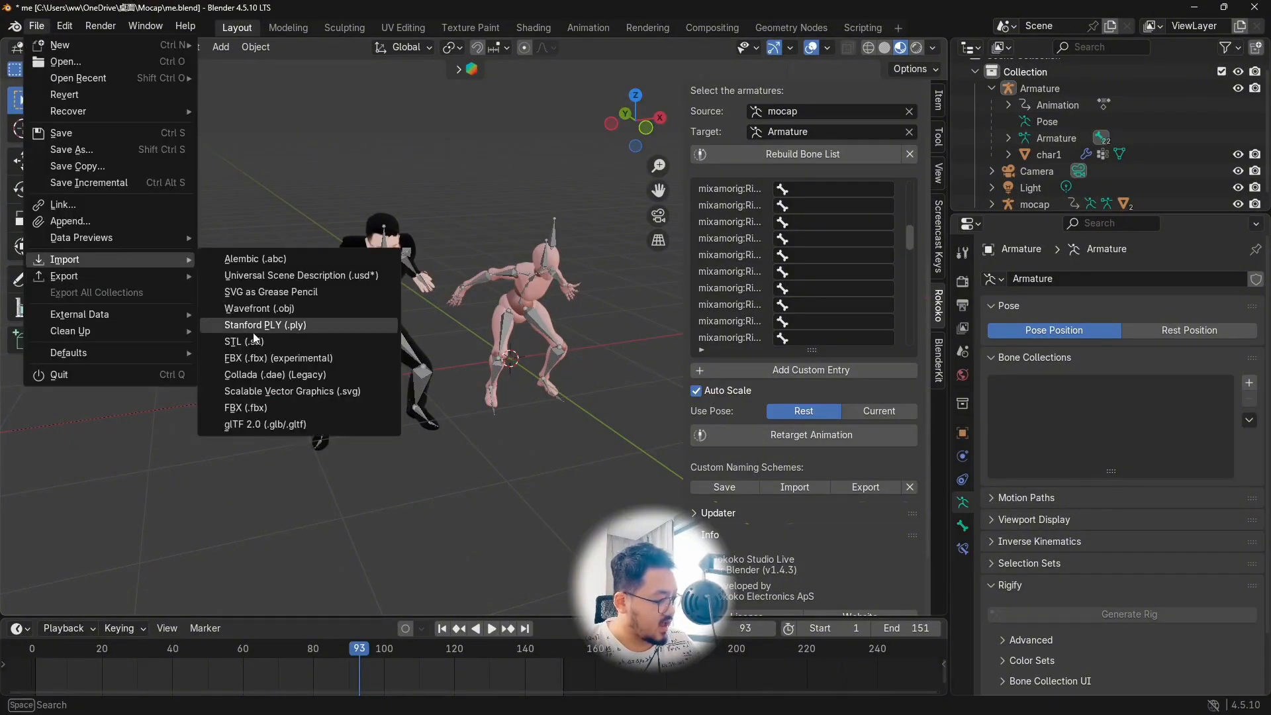
left_click(350, 359)
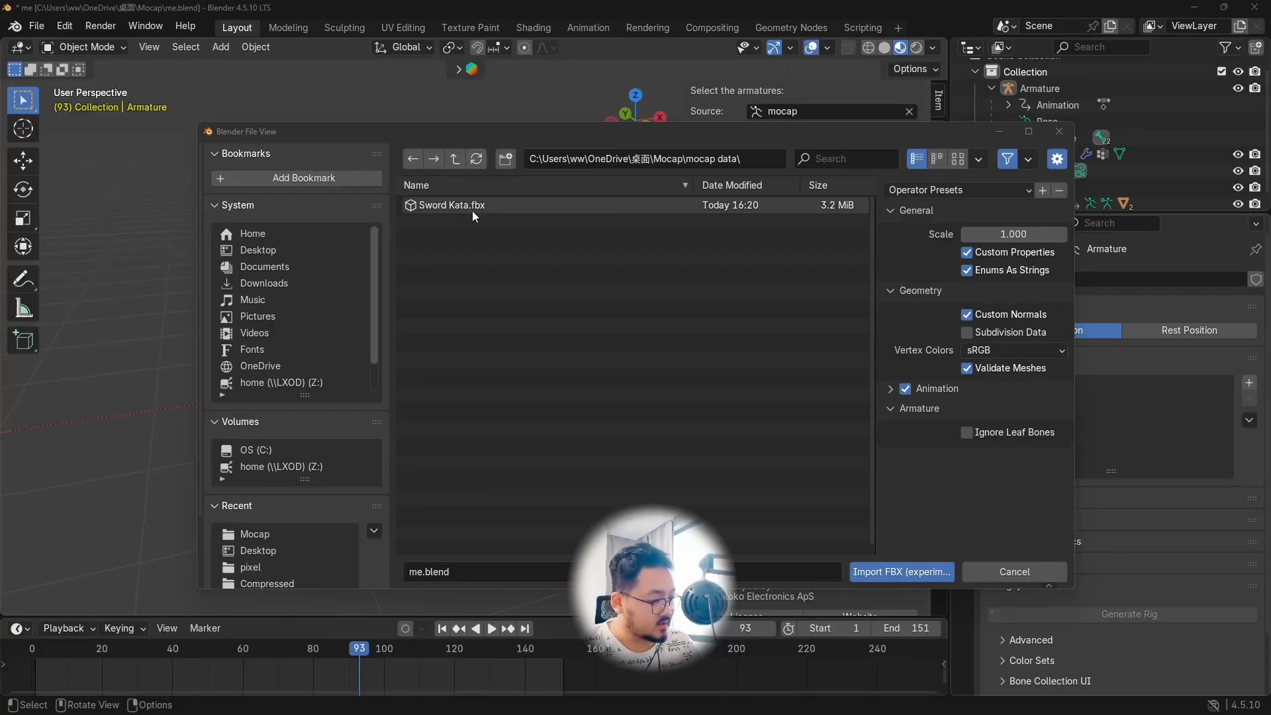
left_click(447, 209)
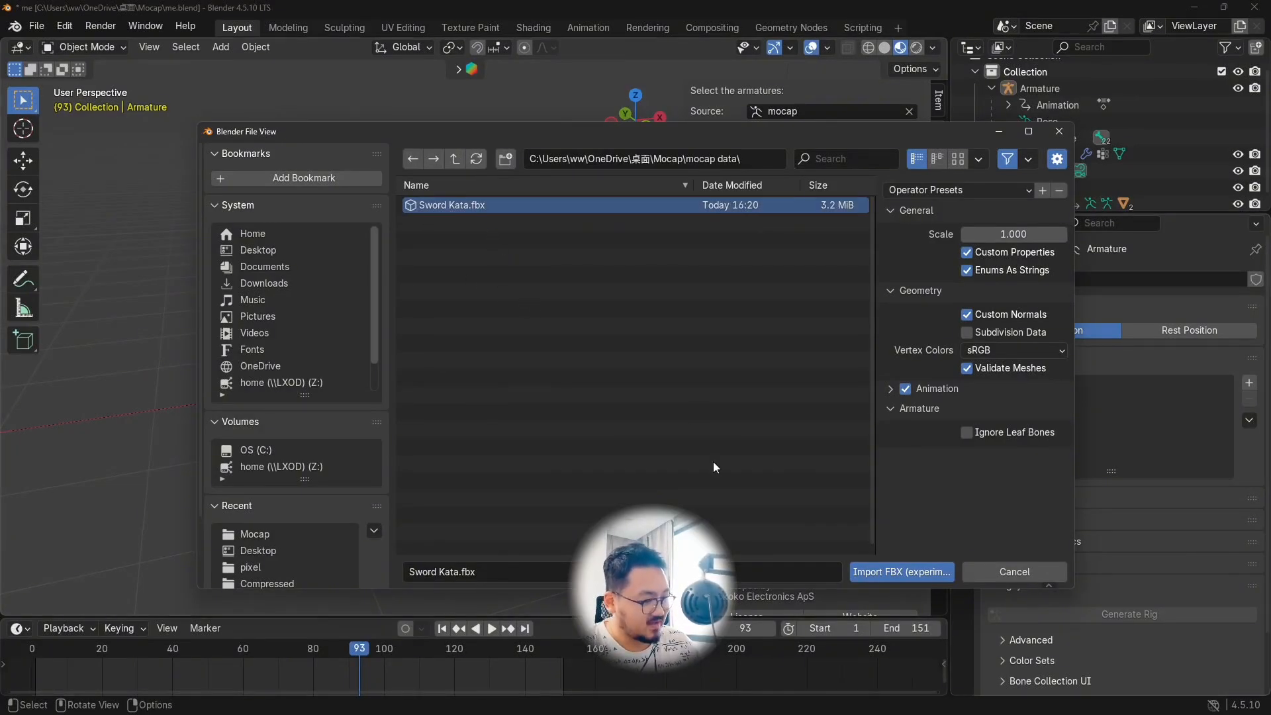
left_click(866, 573)
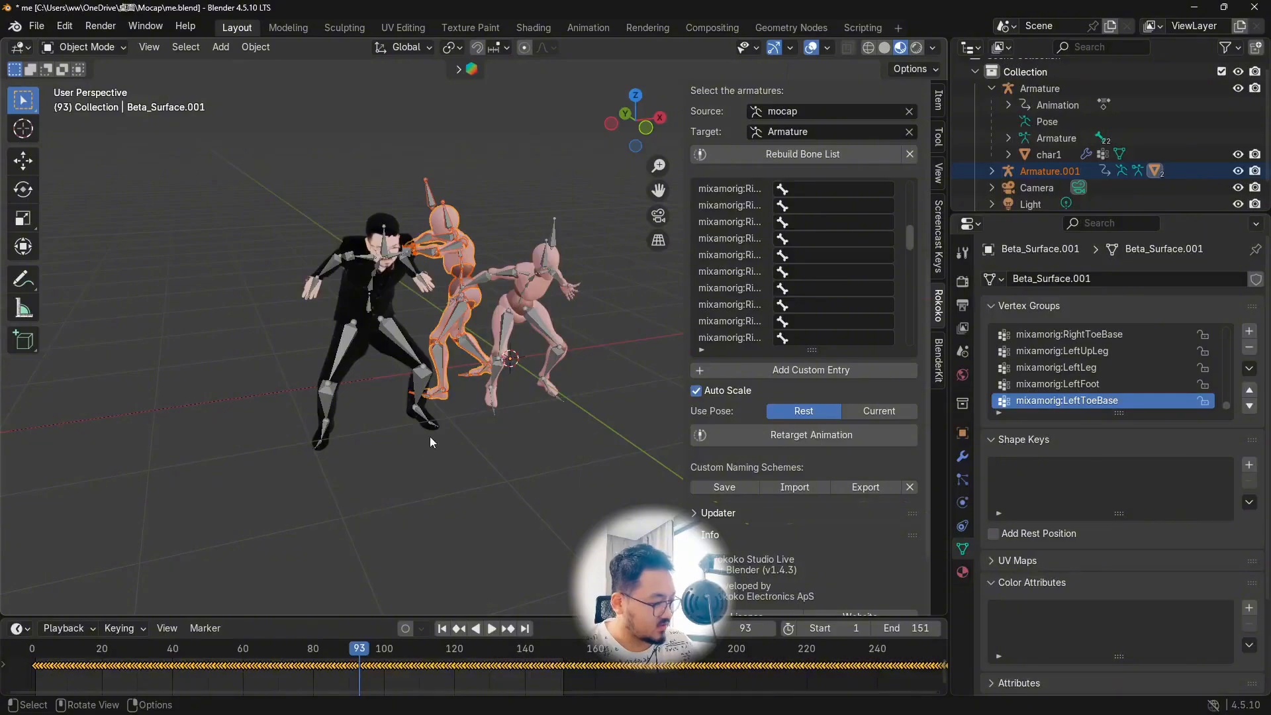
- Play the imported Sword Kata animation to examine its motion, and pause playback
middle_click_drag(442, 486, 428, 460)
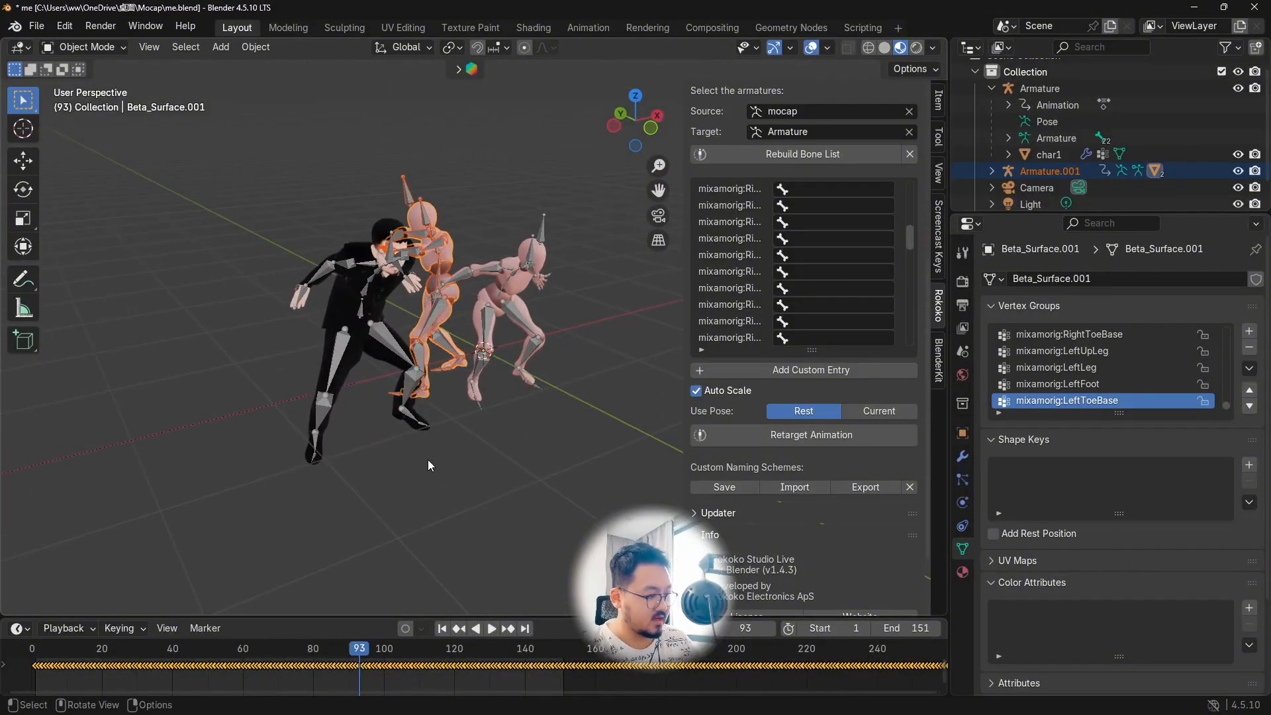
left_click(490, 628)
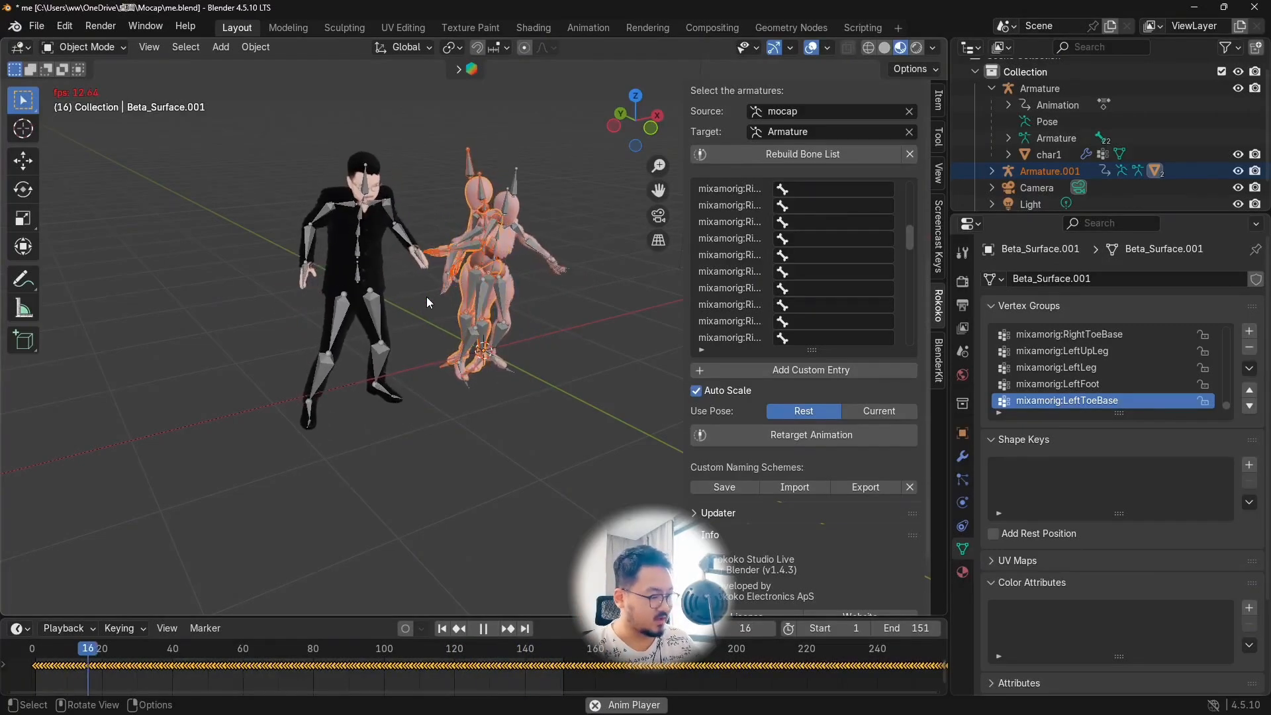
left_click(483, 628)
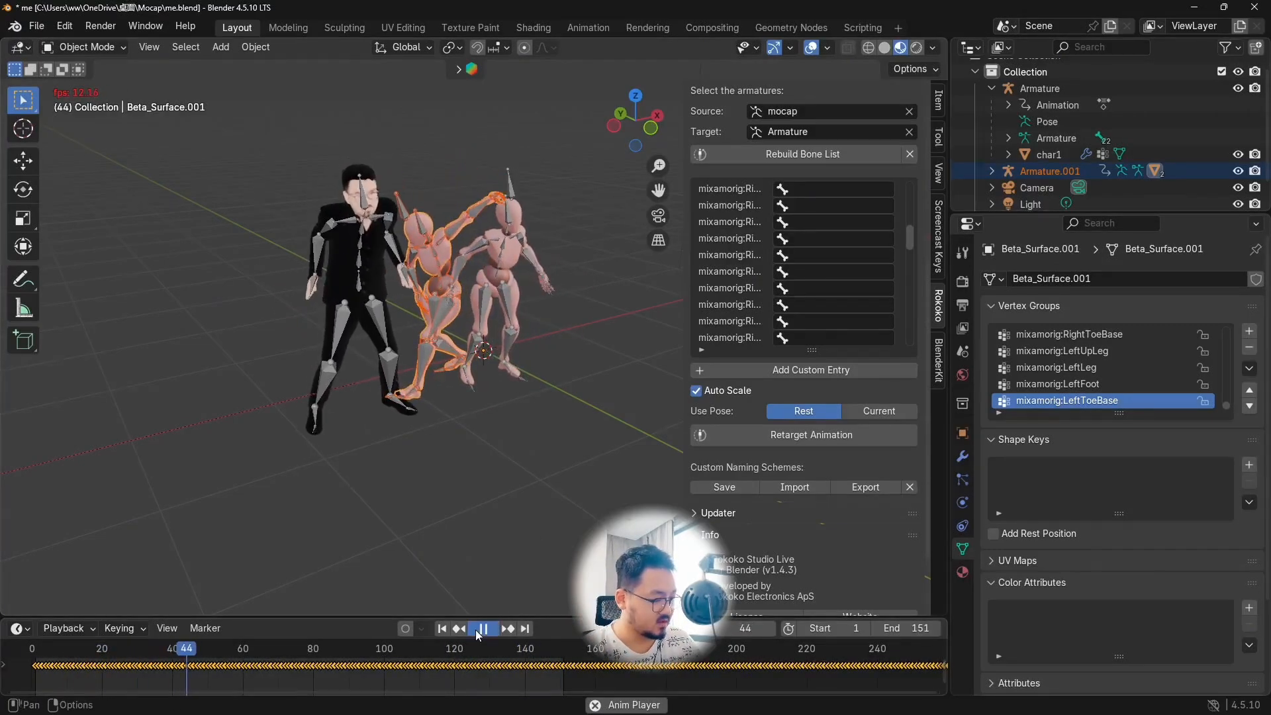
- Enlarge the timeline, play the imported animation from the first frame, and scrub to its last keyframe at frame 370
left_click(442, 628)
scroll(563, 599, "down", 2)
scroll(551, 297, "up", 3)
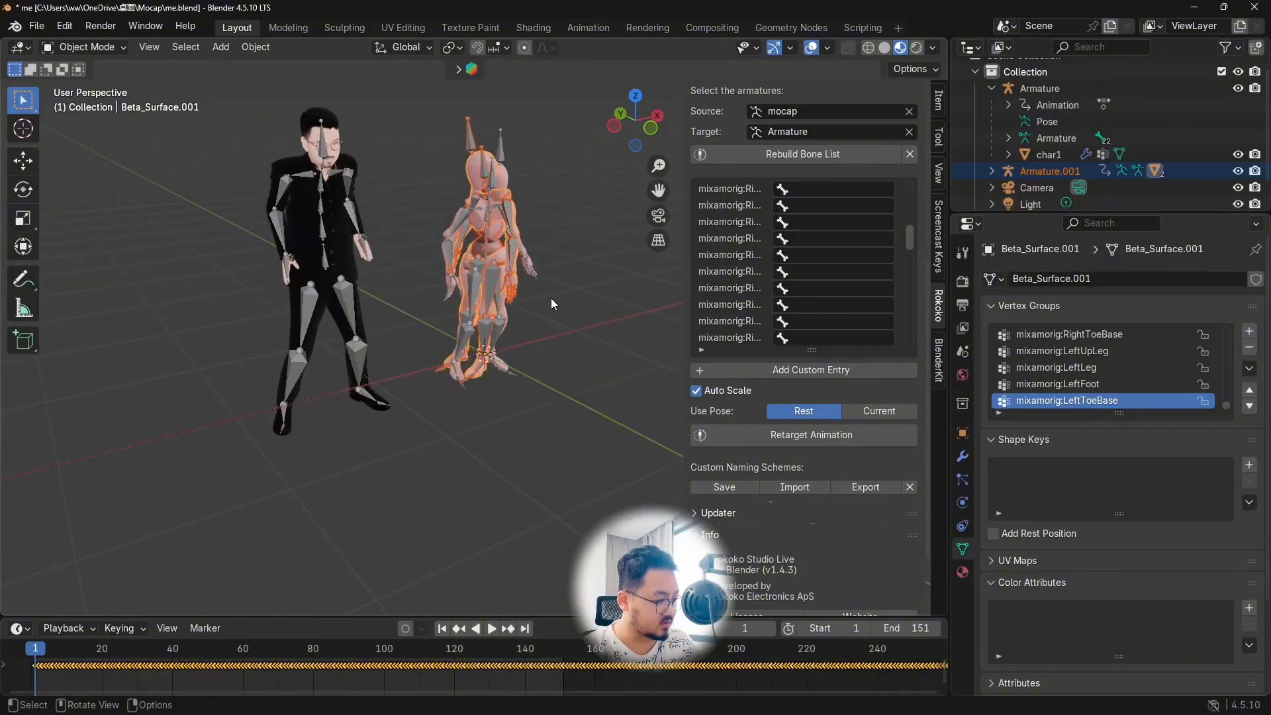
left_click_drag(544, 618, 562, 438)
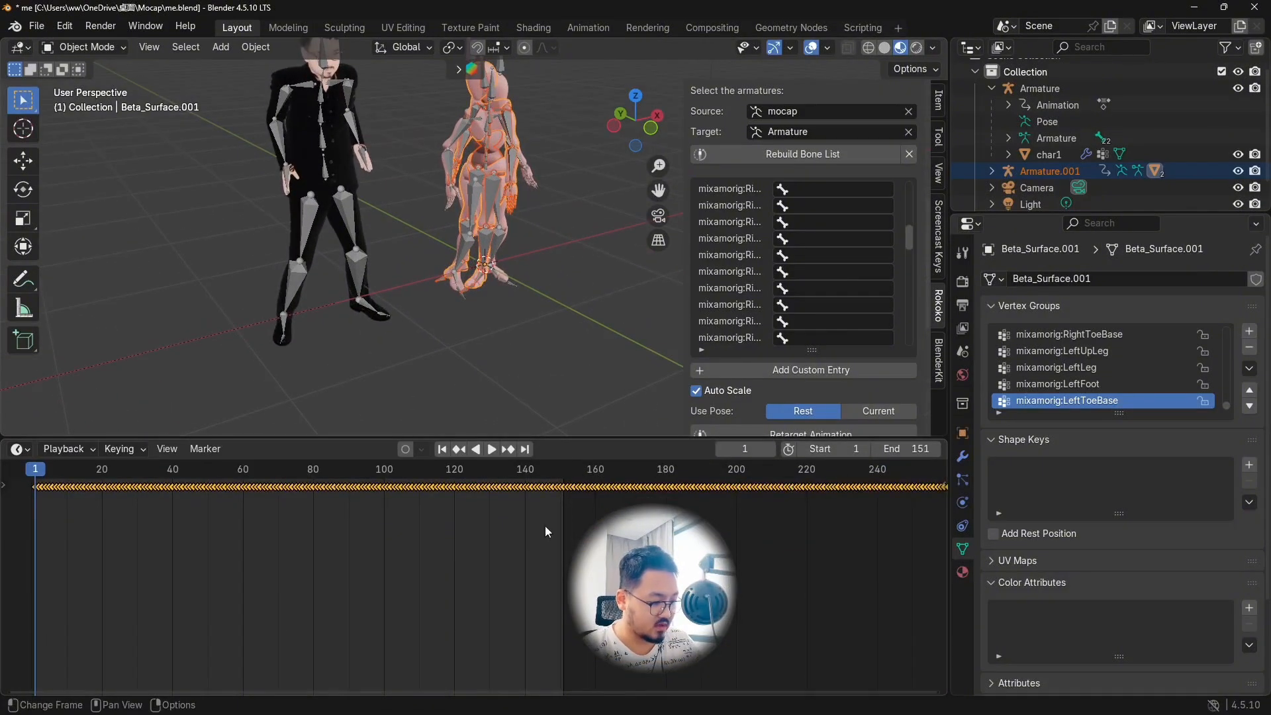
key("space")
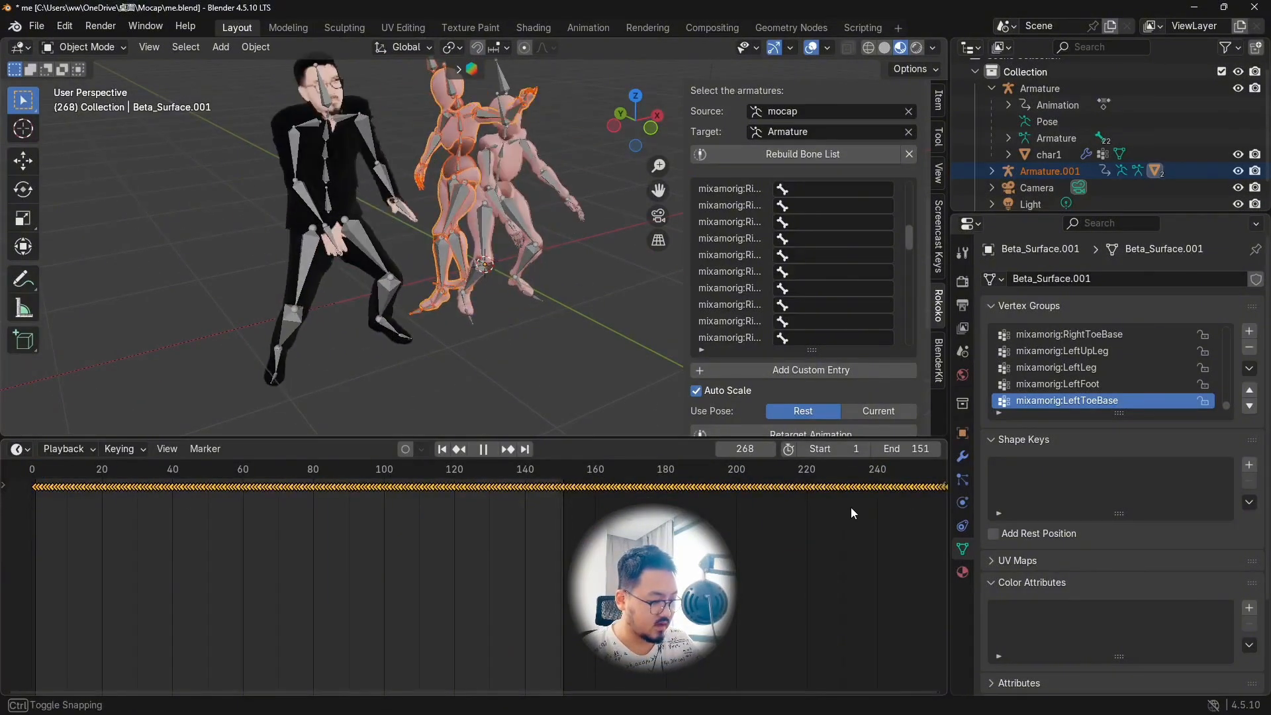
key("space")
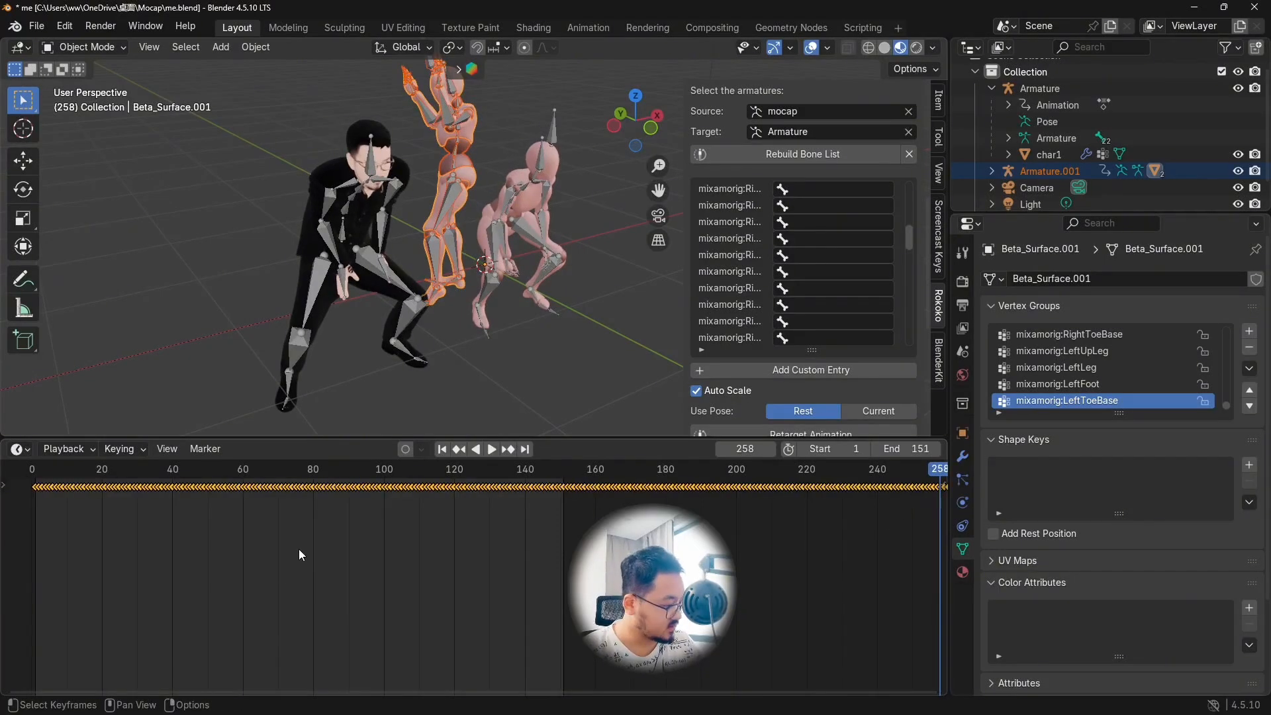
scroll(299, 549, "down", 5)
left_click_drag(665, 475, 839, 474)
left_click(912, 449)
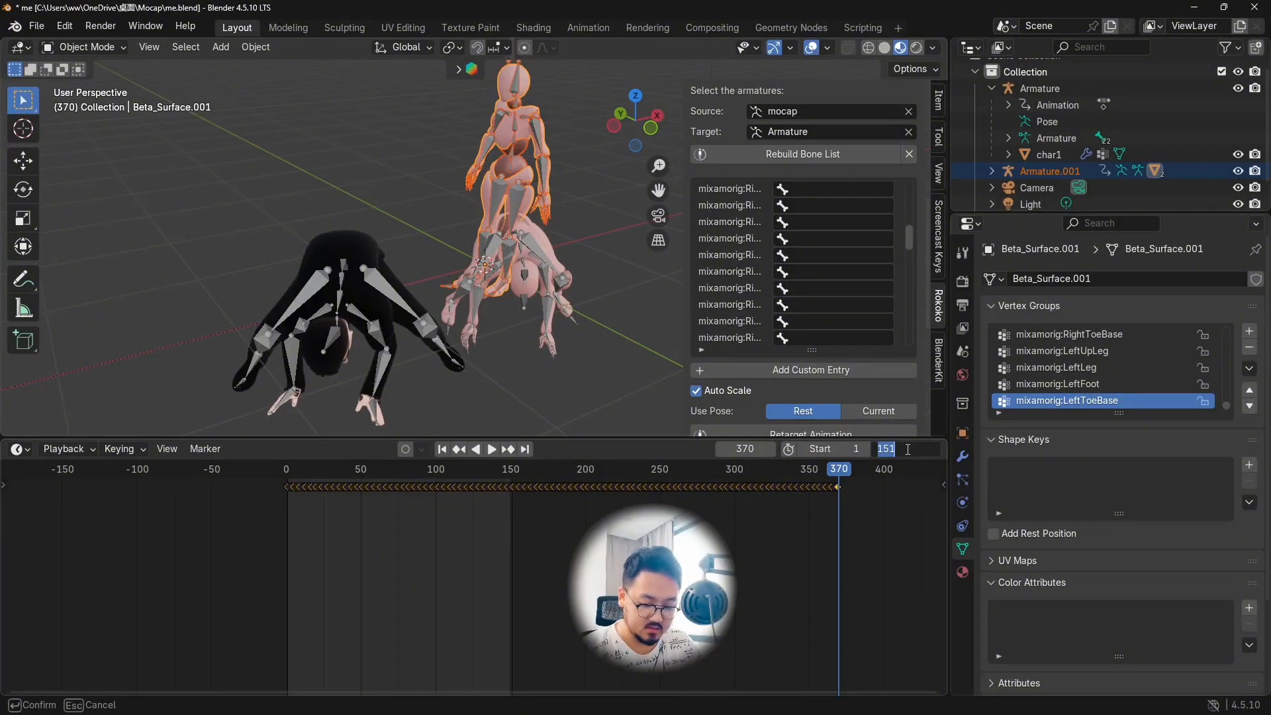
key("BackSpace")
type("70")
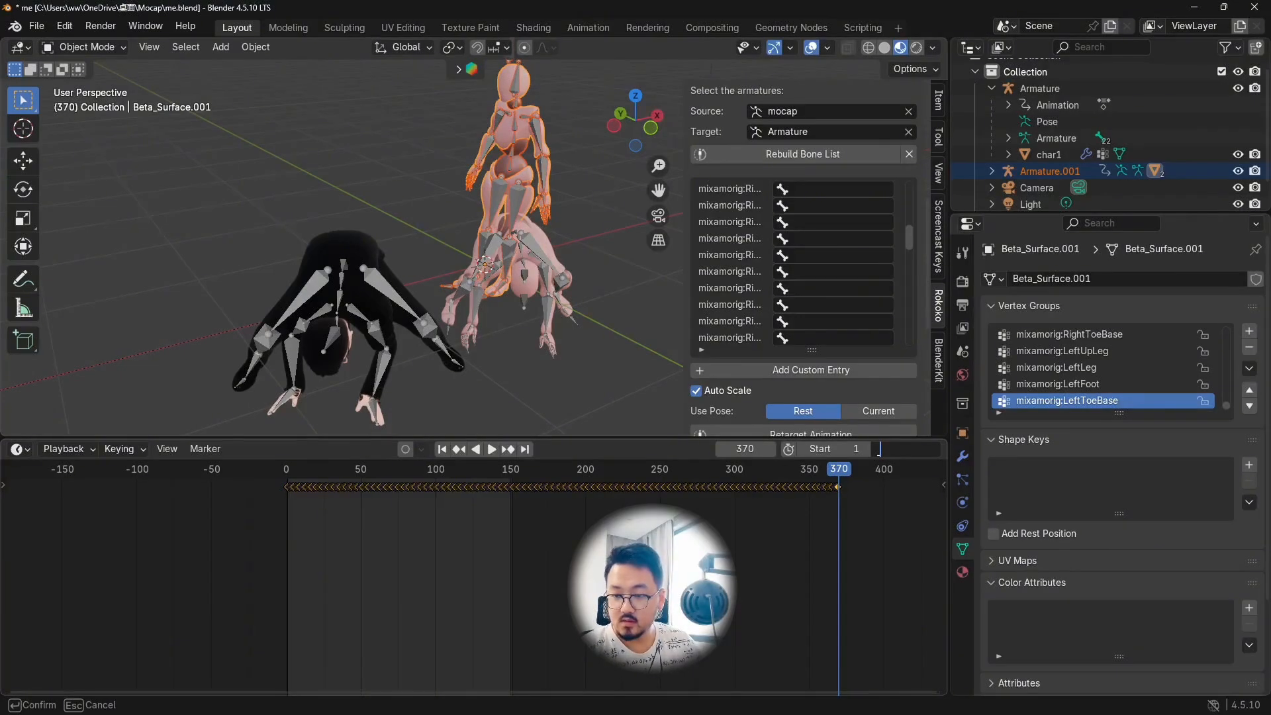
key("Return")
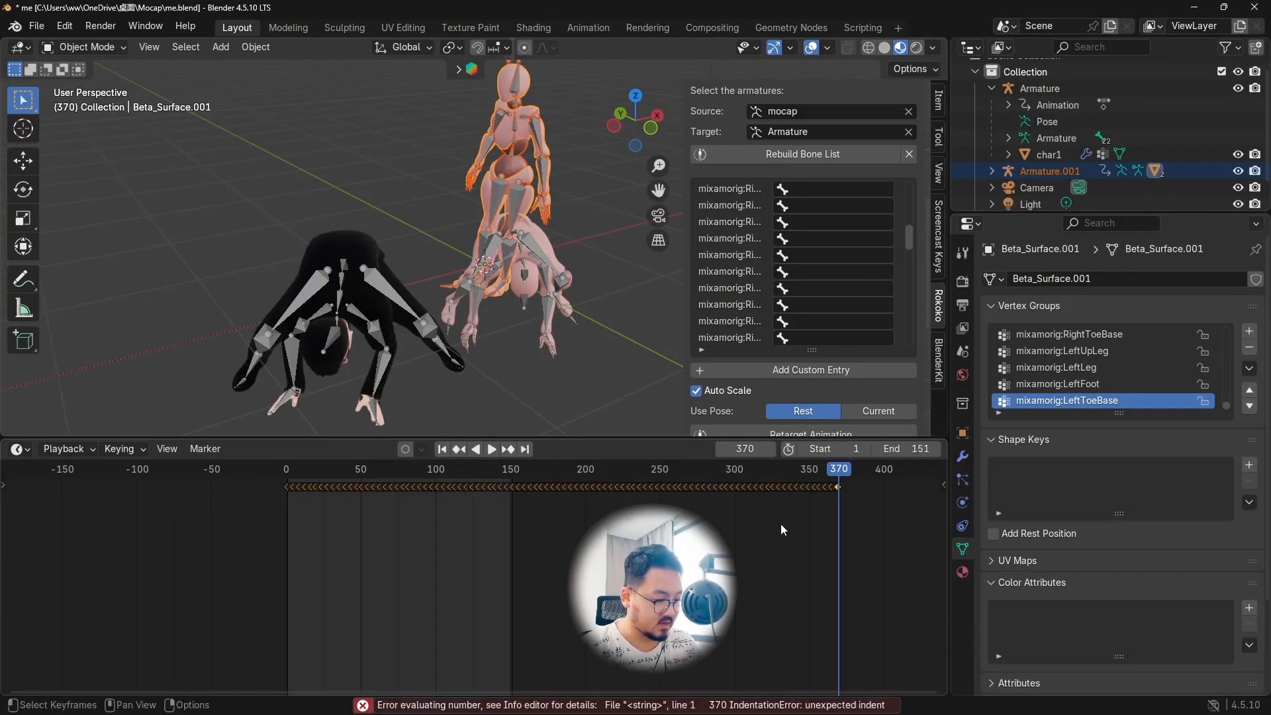
- Set the end frame of the scene's playback range to 370
key("Right")
key("Right")
key("Right")
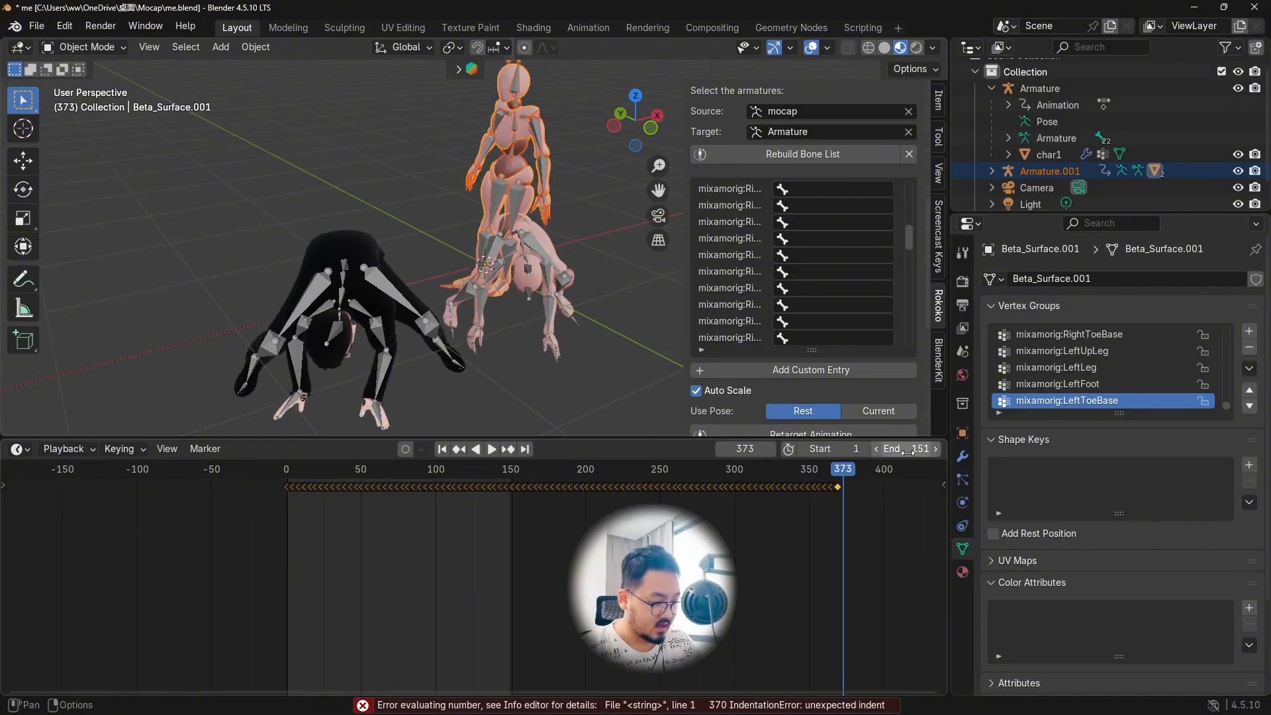
left_click(910, 450)
type("370")
key("Return")
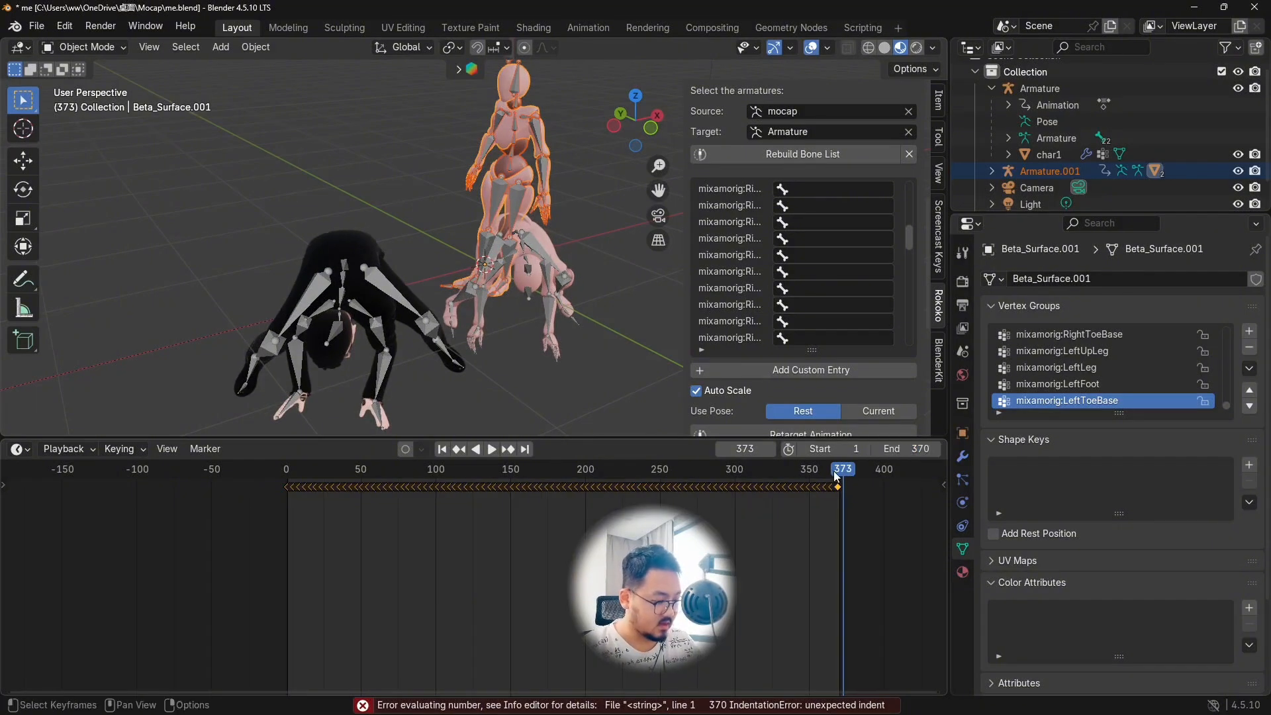
- Scrub back to frame 67 and hide the older mocap armature
left_click_drag(837, 471, 387, 492)
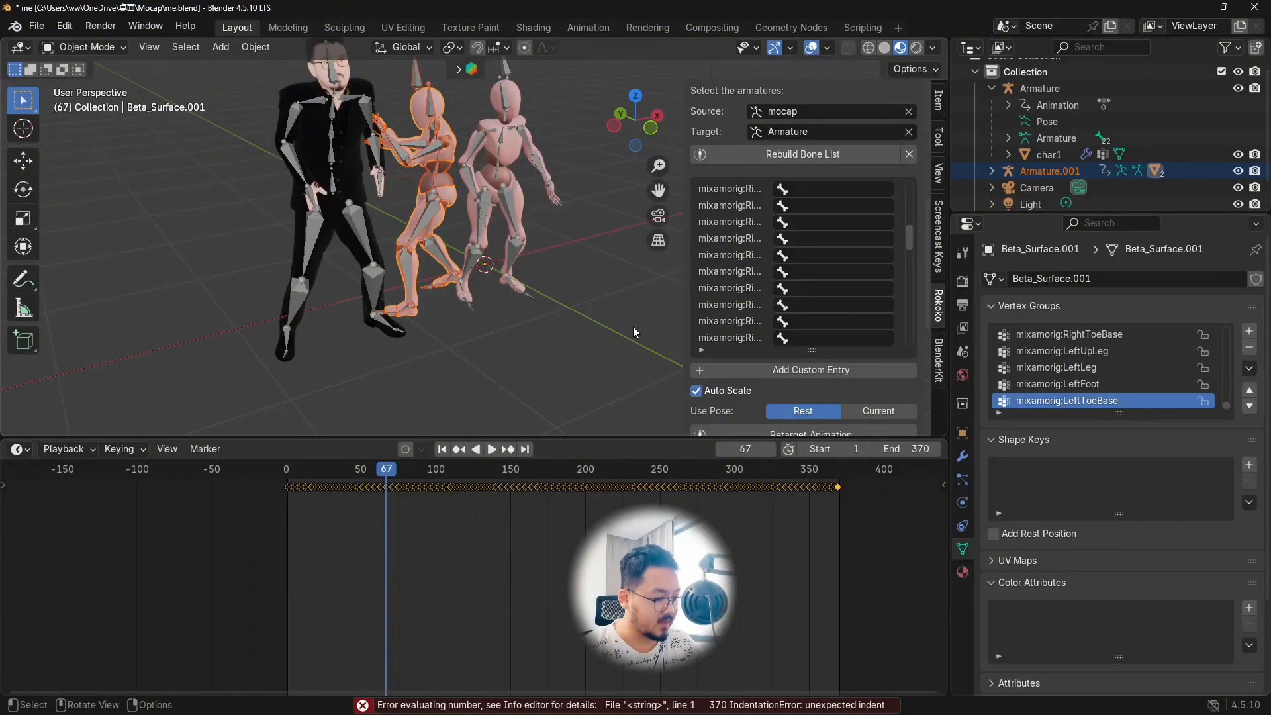
left_click_drag(602, 285, 606, 391, "shift")
middle_click_drag(606, 390, 604, 422, "shift")
left_click(498, 171)
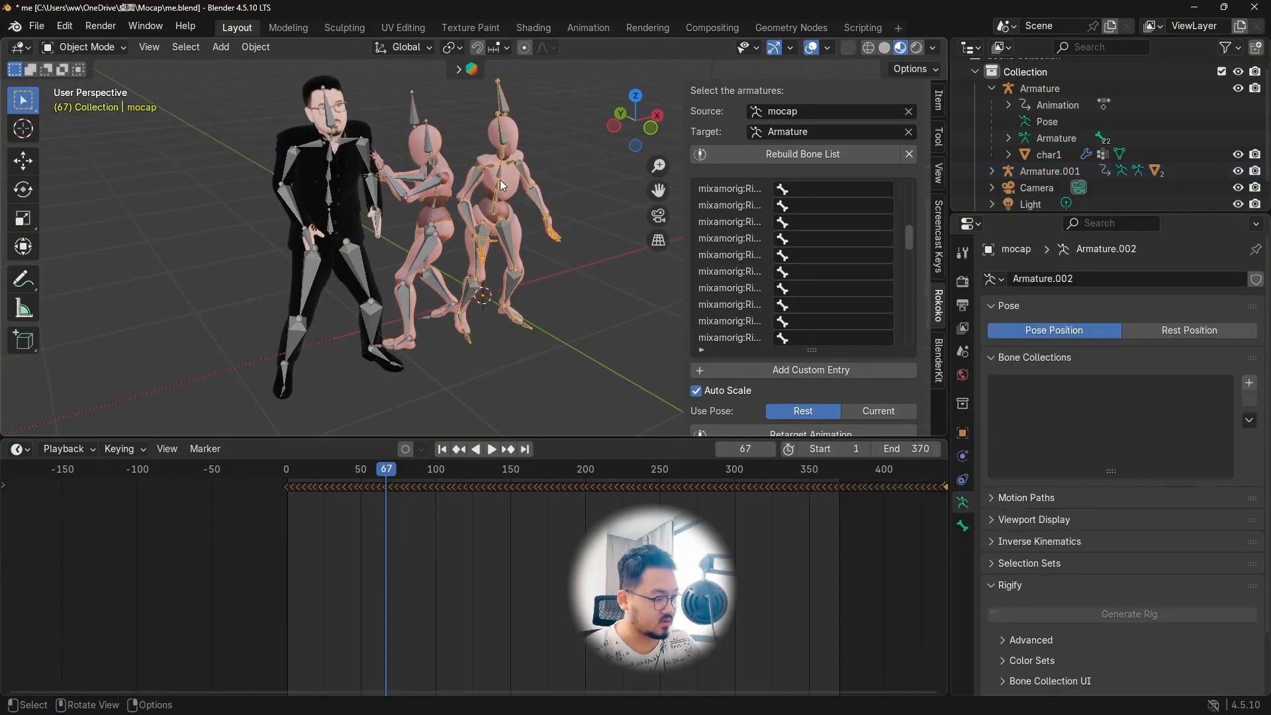
left_click(1057, 172)
left_click(530, 167)
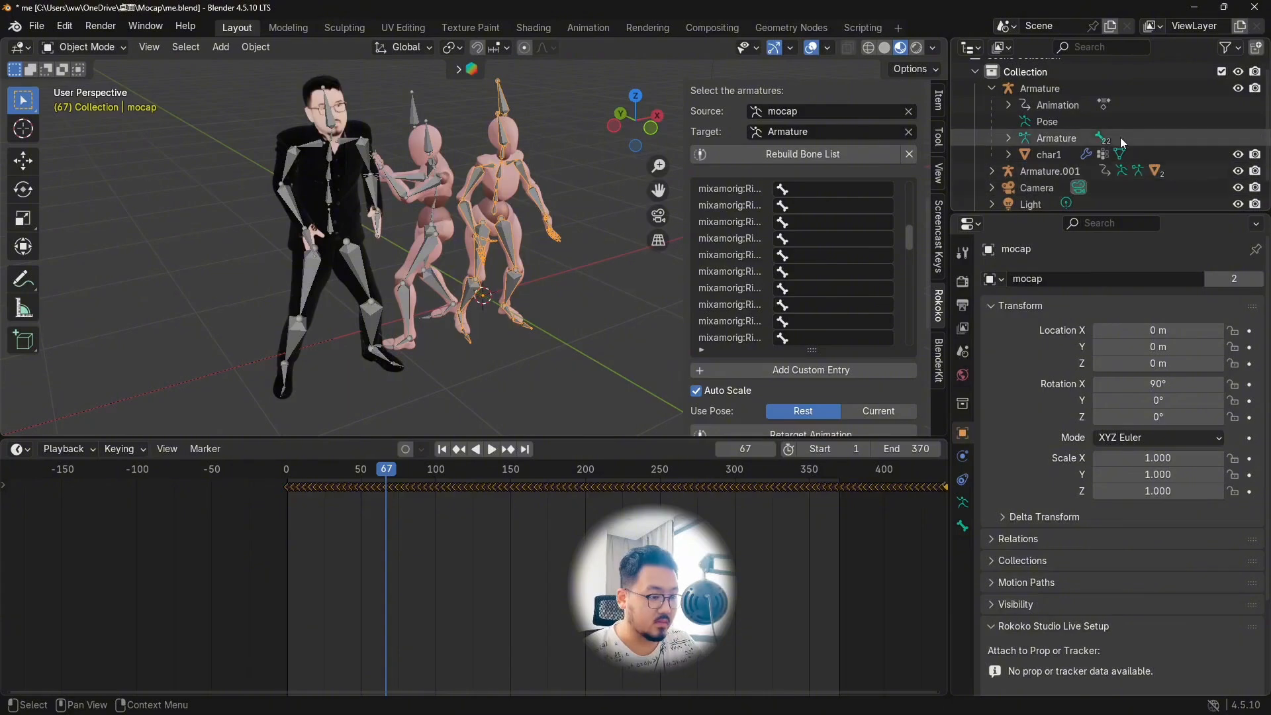
scroll(1125, 176, "down", 2)
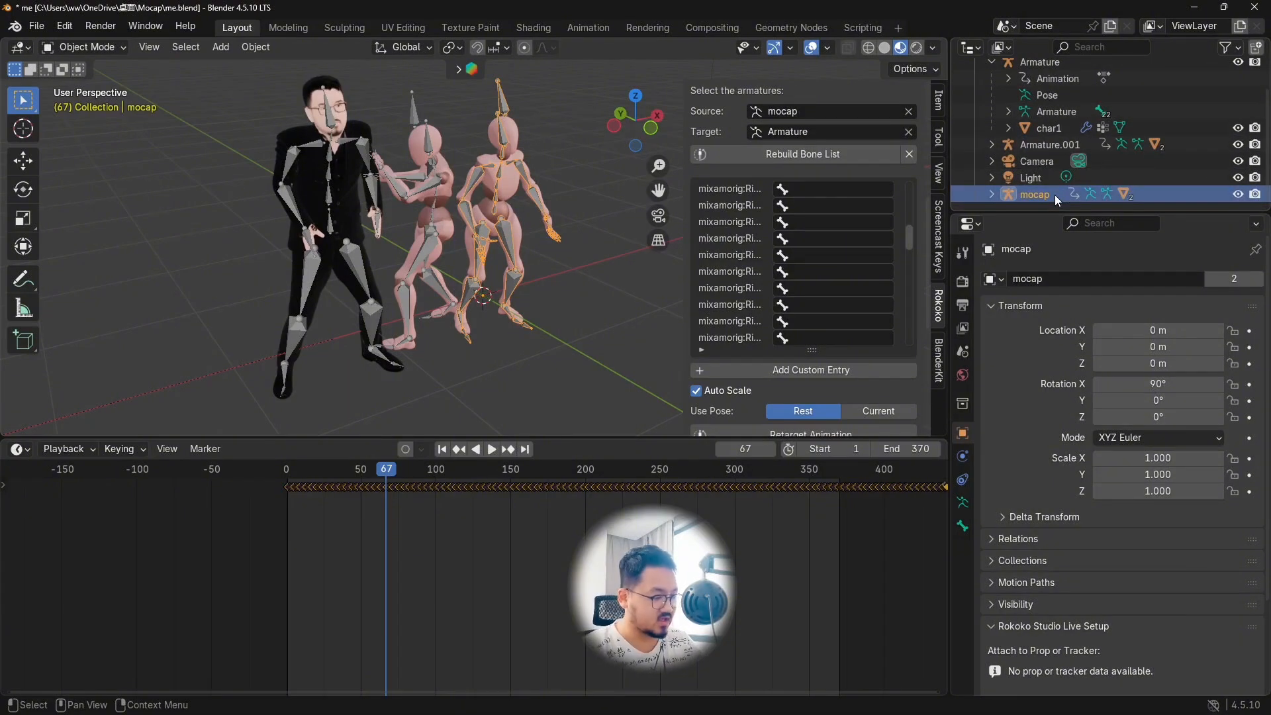
key("h")
- Hide the older mocap character's Beta_Surface and Beta_Joints meshes
left_click(499, 165)
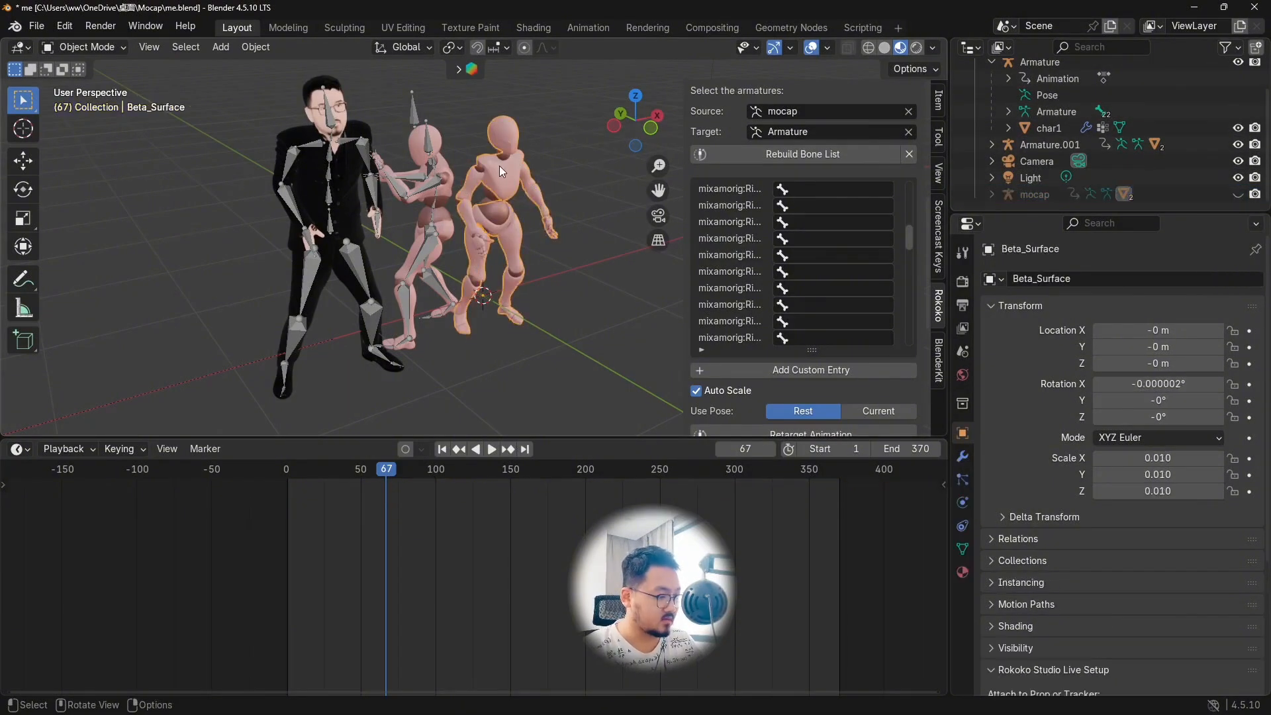
key("h")
left_click(494, 195)
key("h")
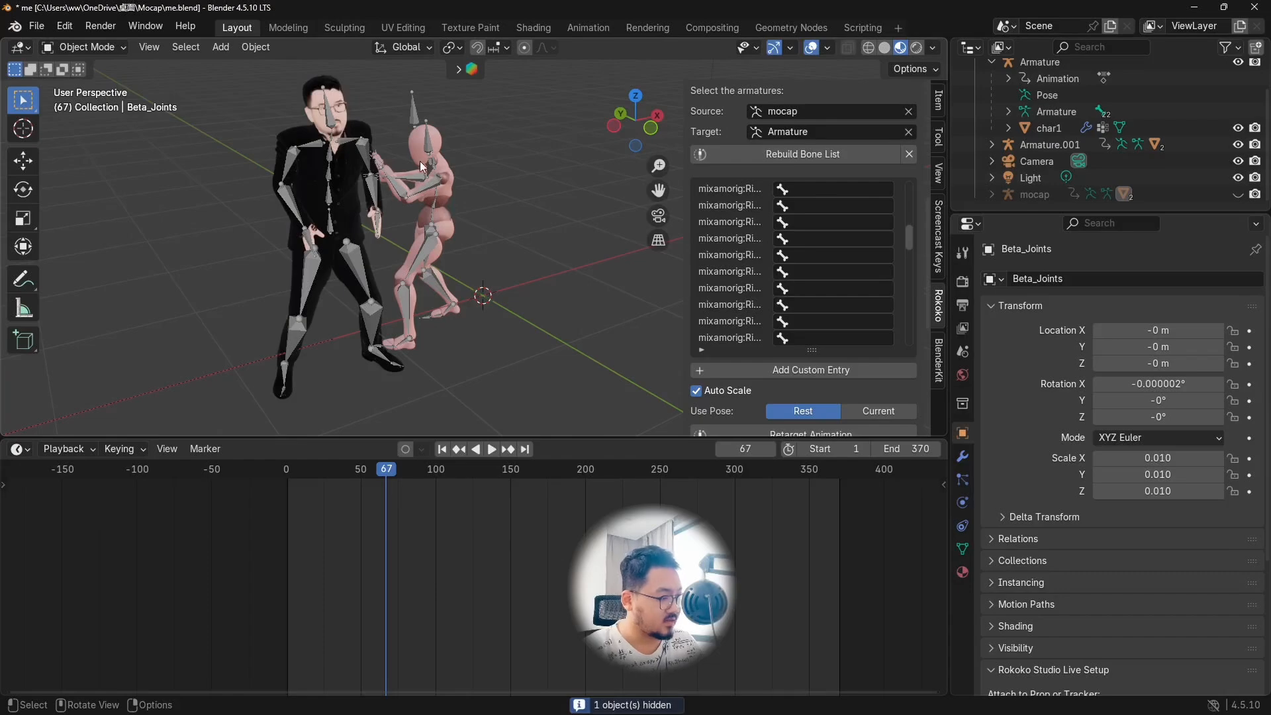
- Rename the newly imported armature Armature.001 as mocap2
double_click(1039, 146)
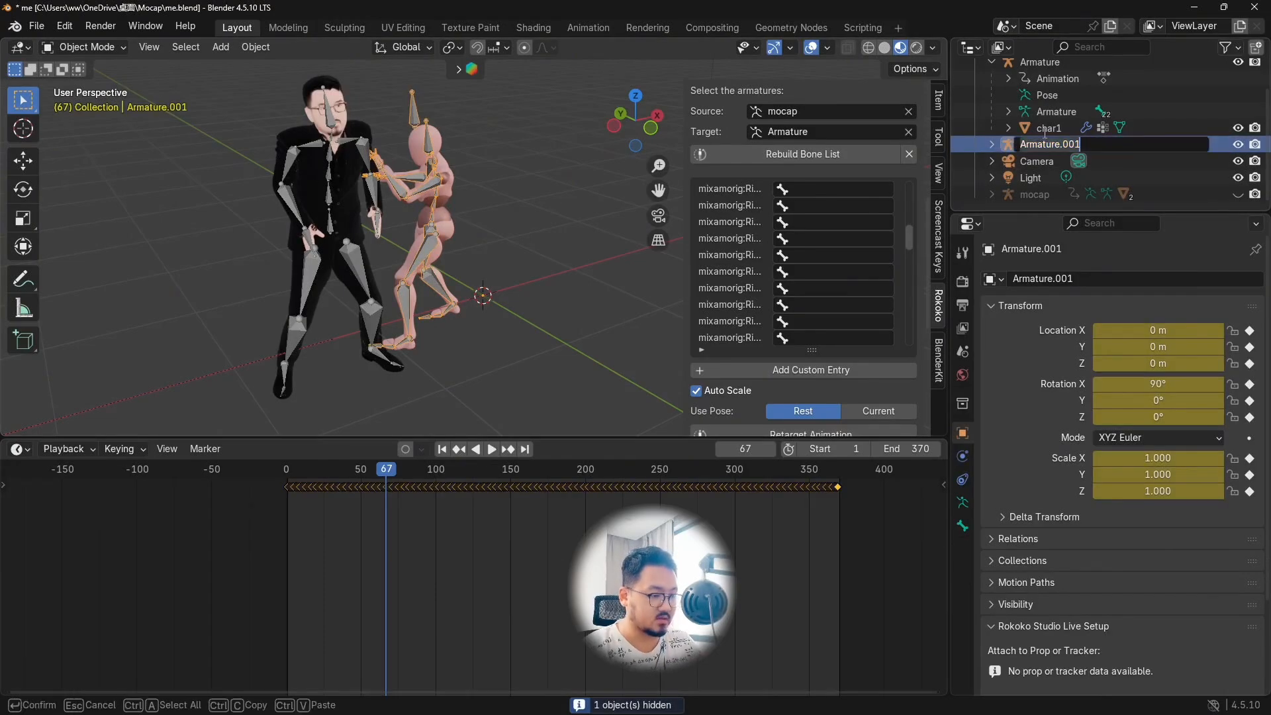
type("mocap2")
key("Return")
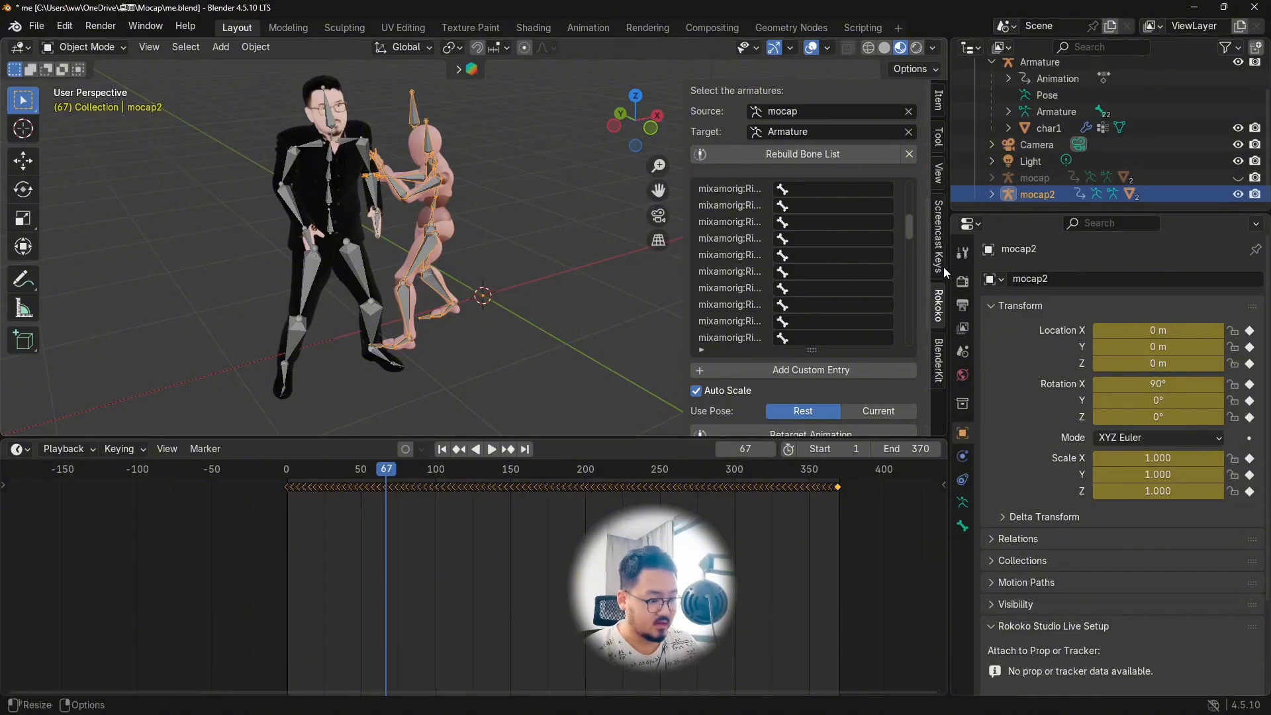
- Set the Rokoko retargeting source to mocap2 with Armature as target, and build the bone list
scroll(805, 220, "up", 10)
scroll(761, 238, "up", 2)
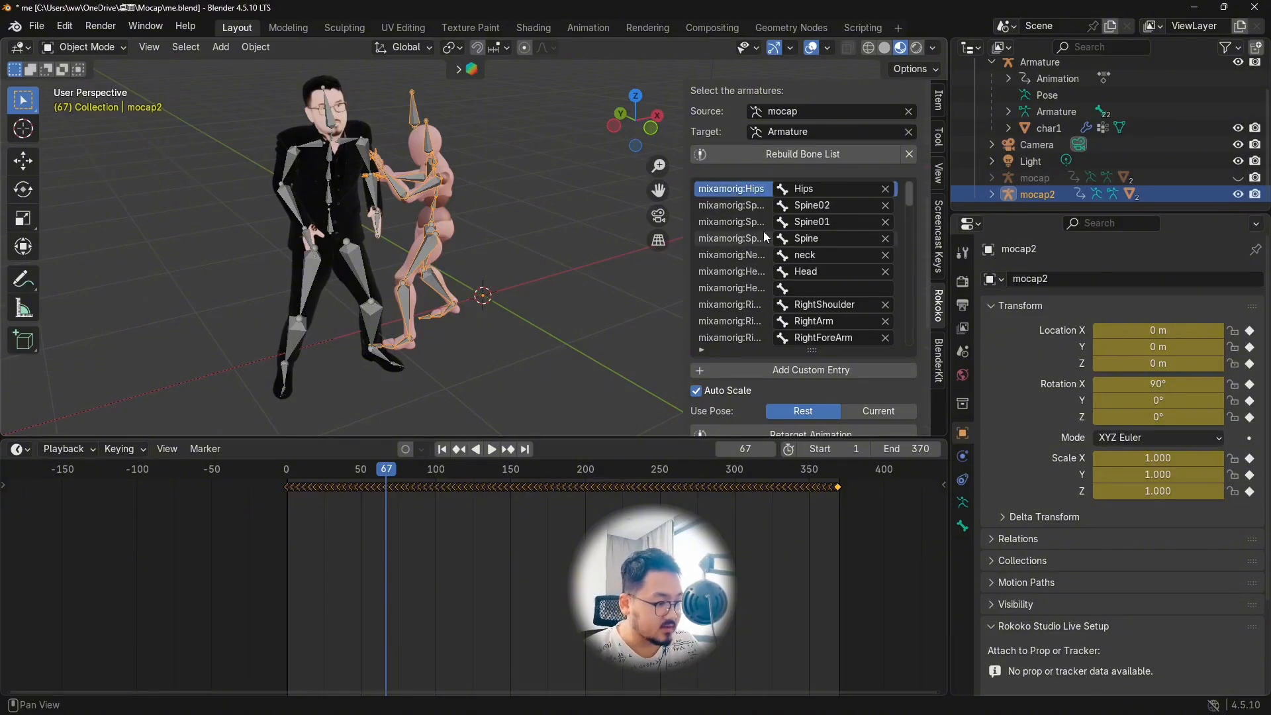
scroll(776, 173, "up", 5)
left_click(812, 277)
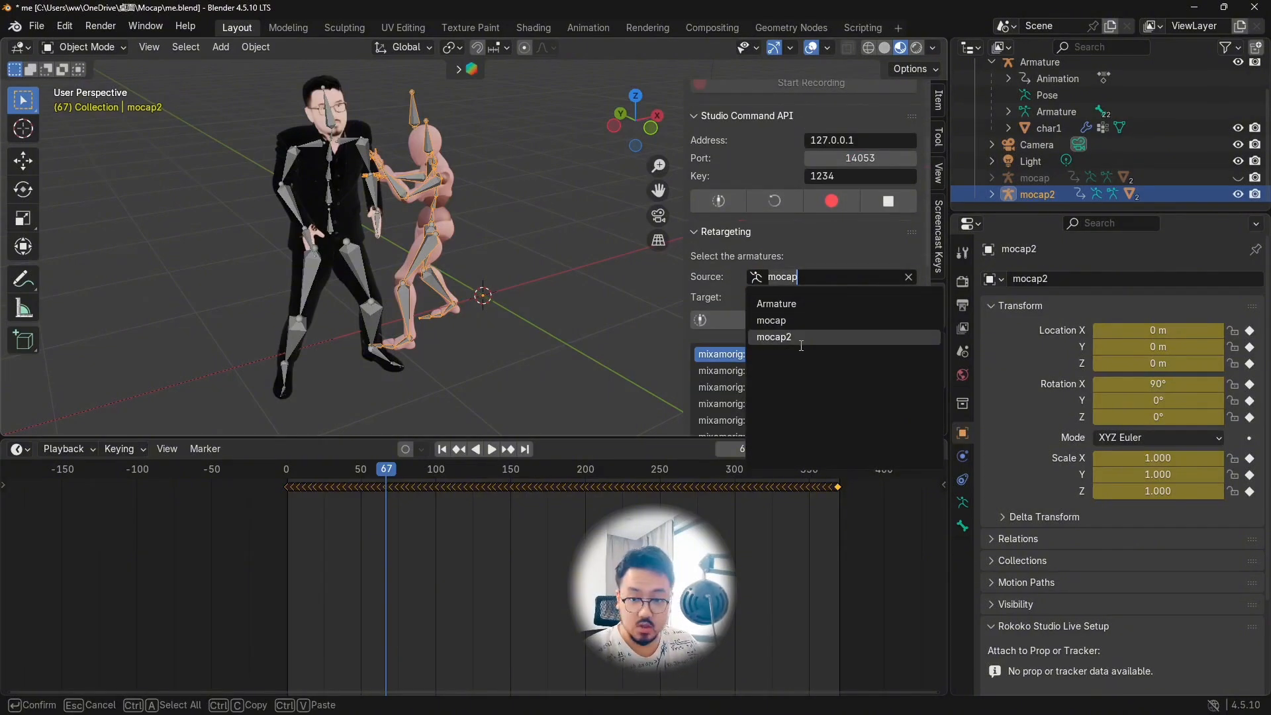
left_click(774, 337)
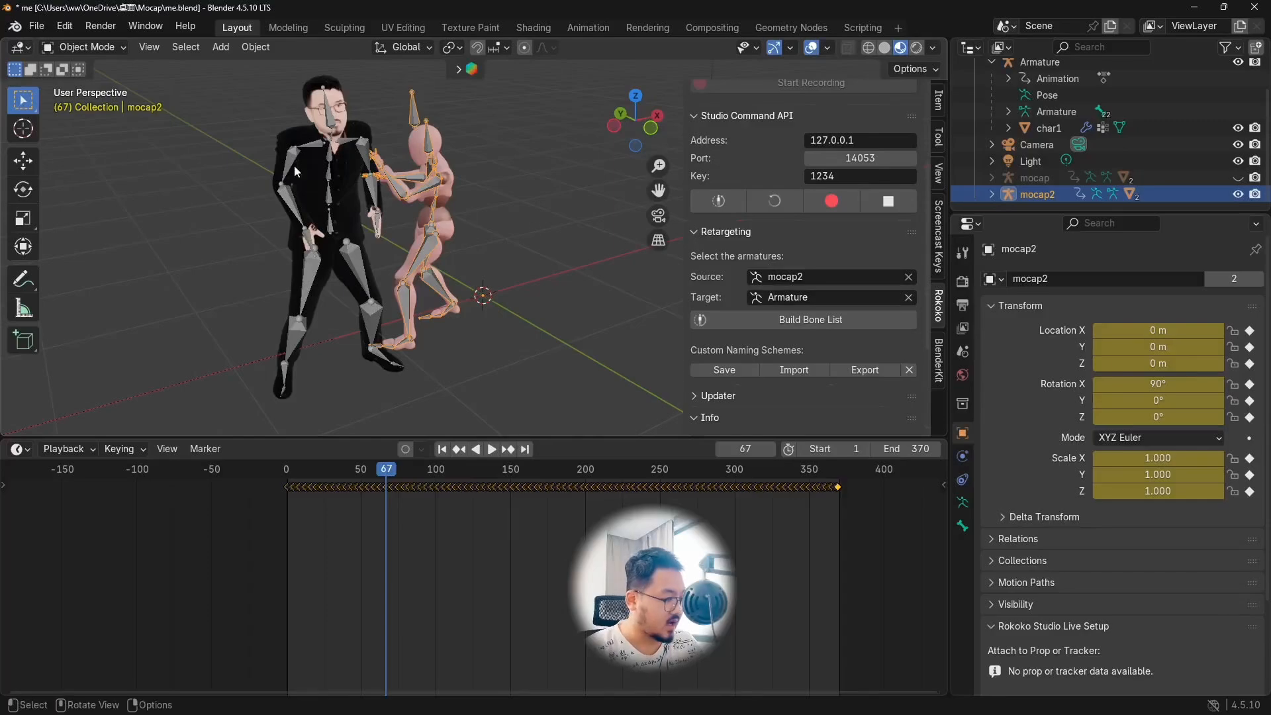
left_click(791, 297)
left_click(799, 325)
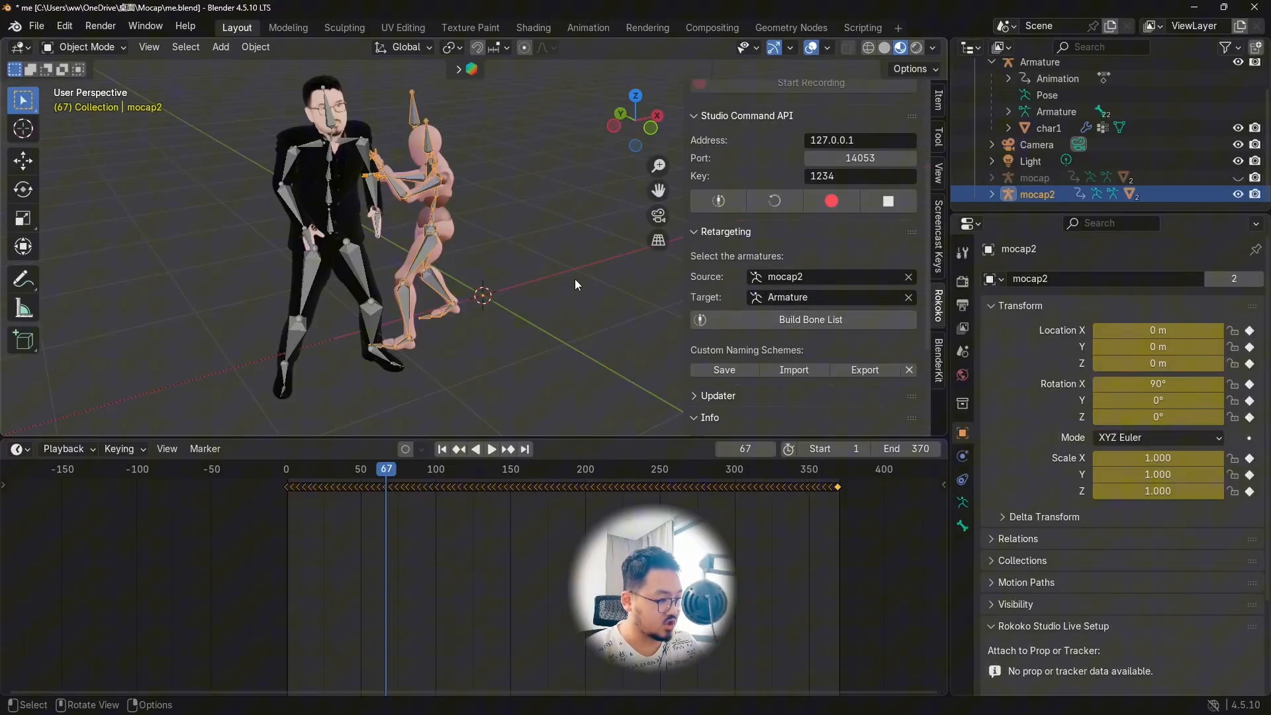
left_click(744, 320)
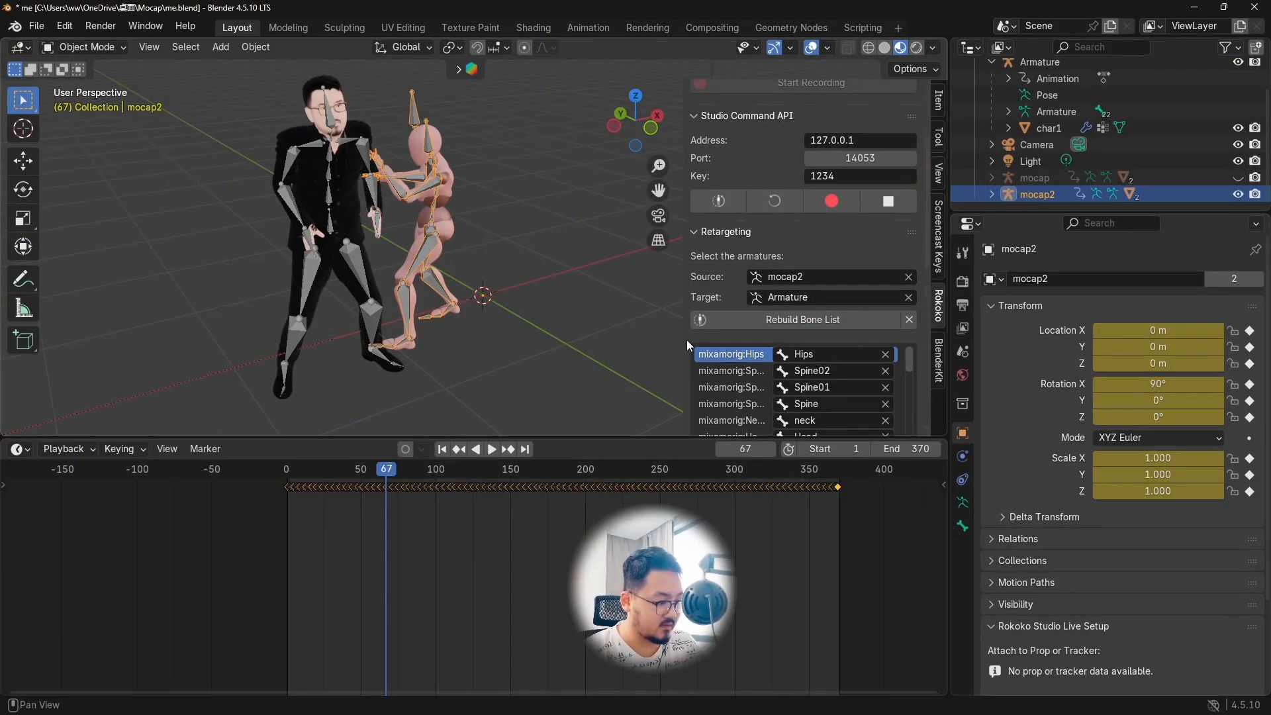
- Review the bone mapping from mocap2 to Armature and retarget the animation with Auto Scale and the Rest pose
left_click_drag(686, 340, 573, 340)
scroll(843, 325, "down", 5)
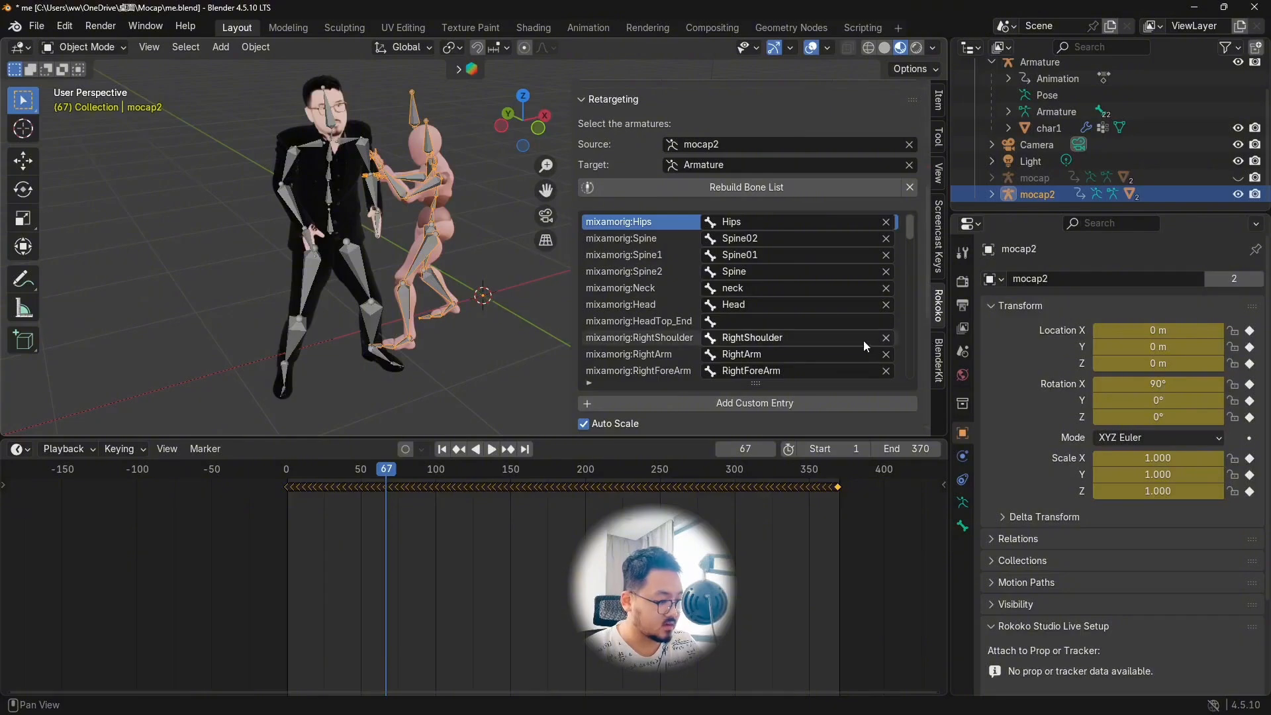
scroll(799, 335, "down", 5)
scroll(799, 335, "down", 15)
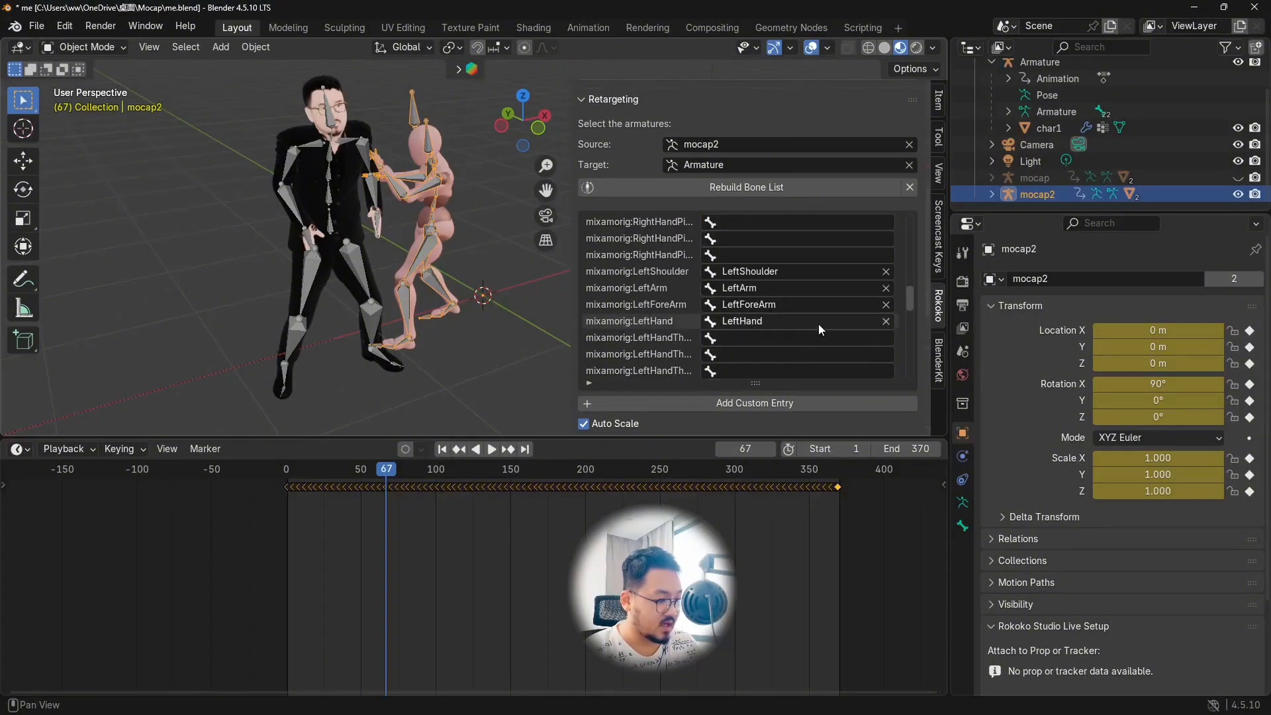
scroll(920, 330, "down", 8)
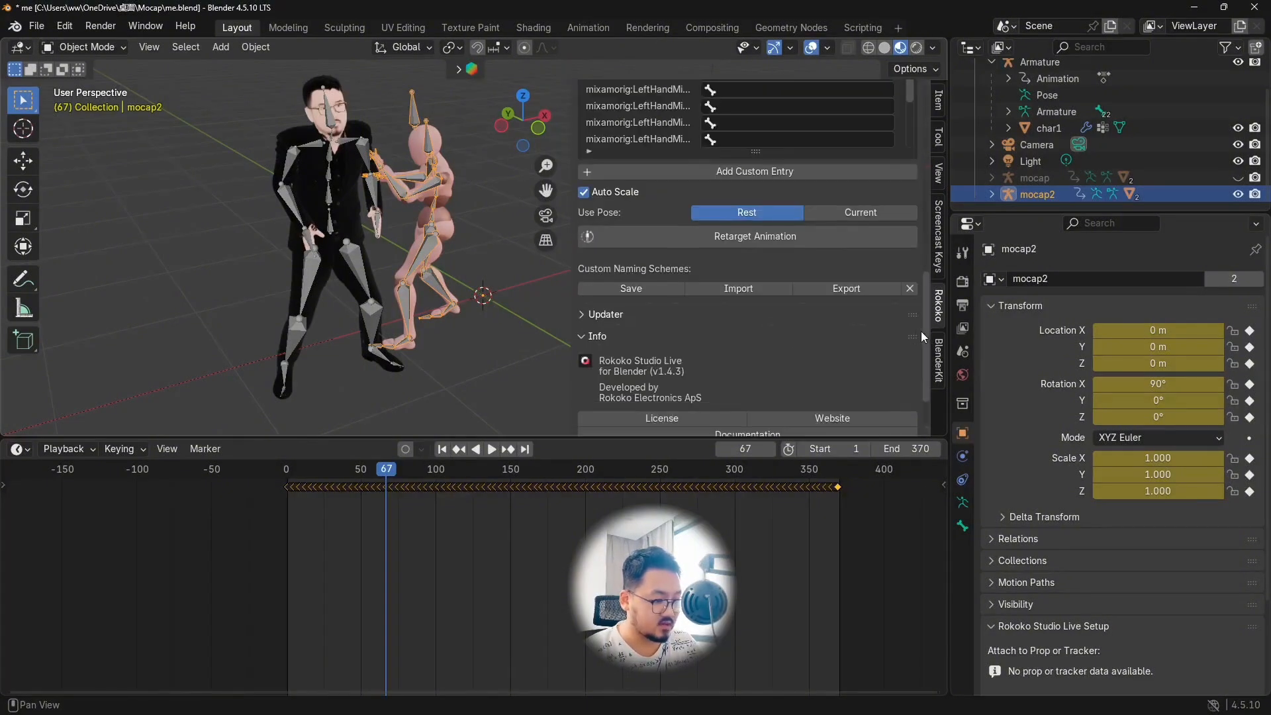
left_click(752, 240)
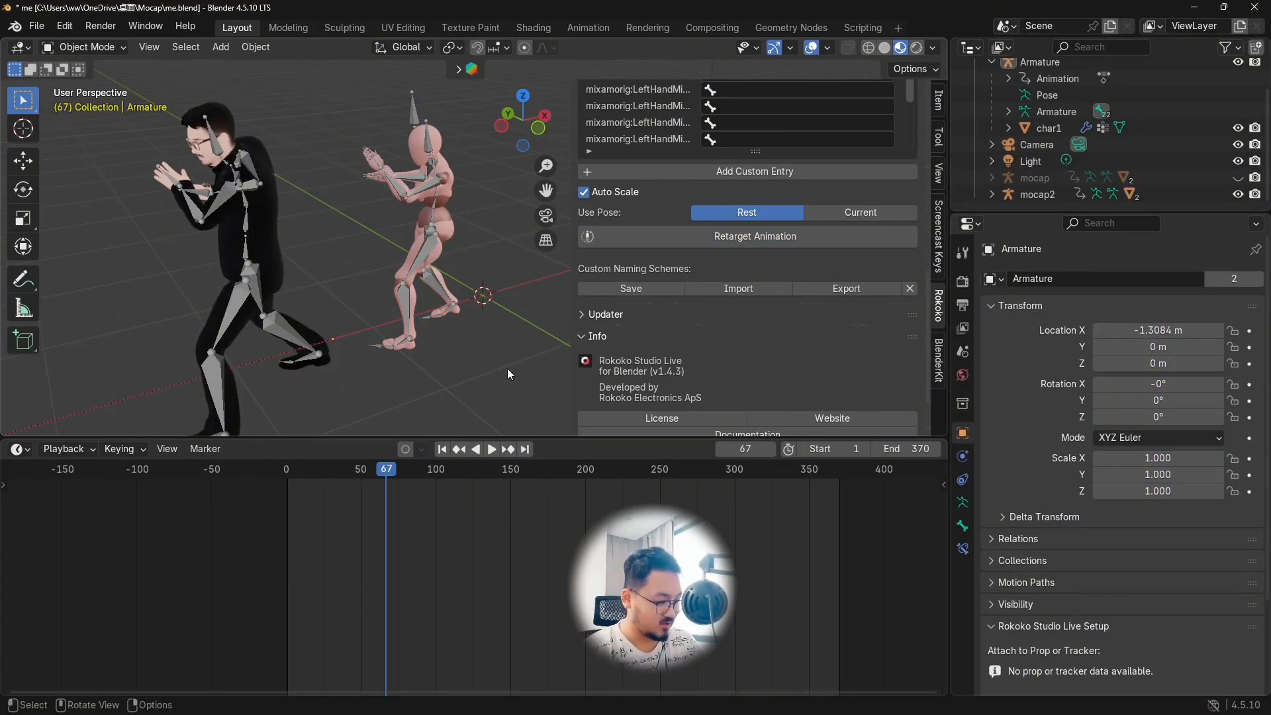
- Enlarge the 3D viewport and play the retargeted Sword Kata animation from the first frame
key("n")
left_click_drag(589, 440, 516, 571)
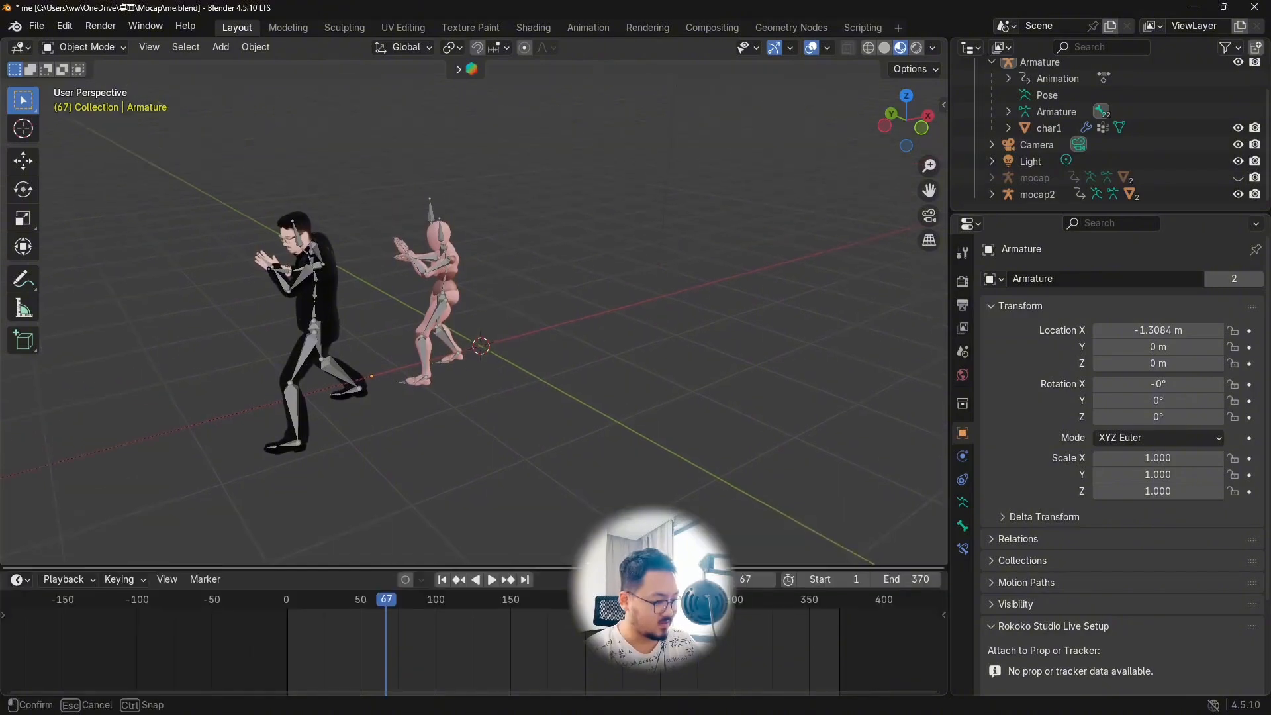
left_click(444, 581)
left_click(491, 580)
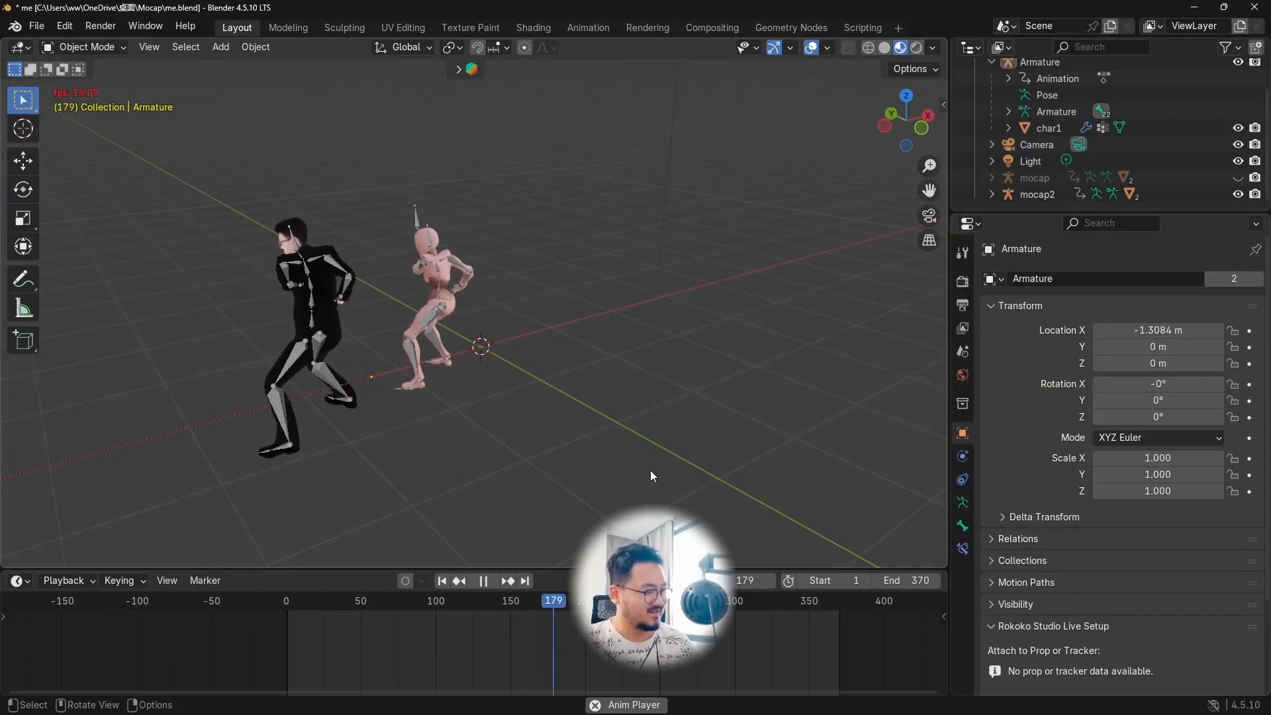
- Switch the viewport to Rendered shading and examine the playing animation on both characters from several angles
middle_click_drag(654, 466, 600, 362)
key("z")
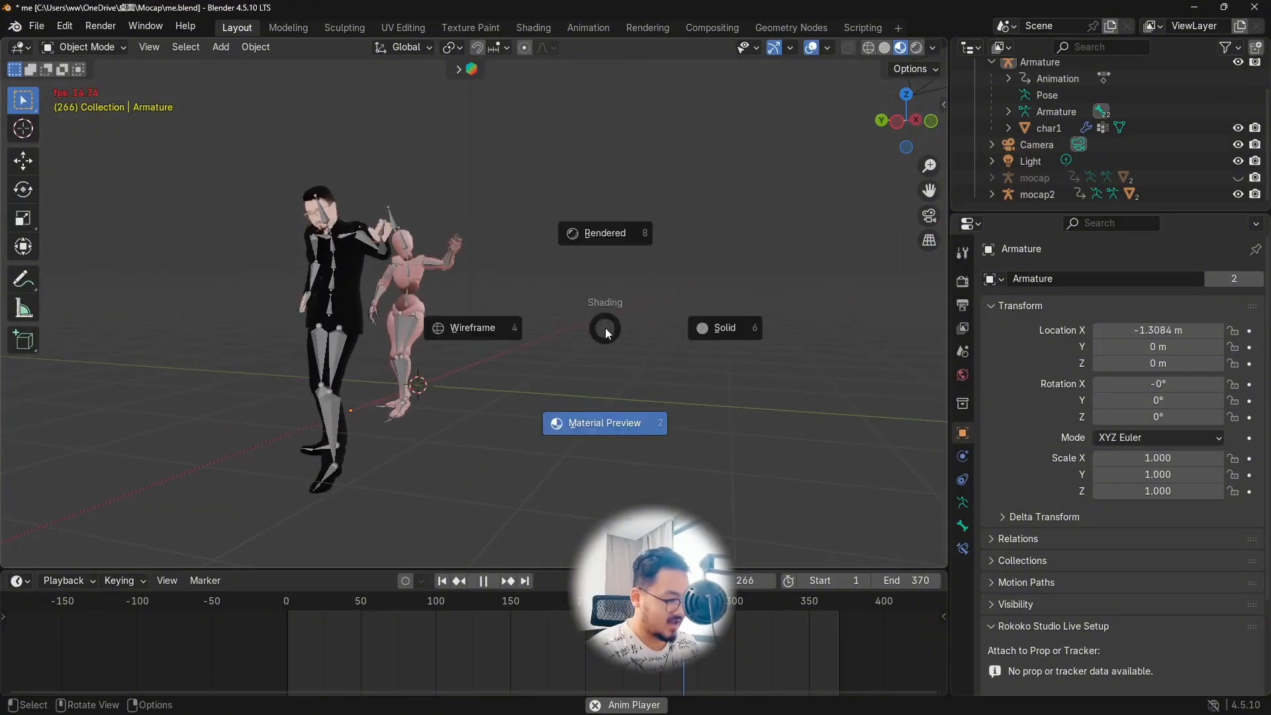
left_click(605, 236)
middle_click_drag(587, 280, 515, 305)
scroll(515, 304, "up", 3)
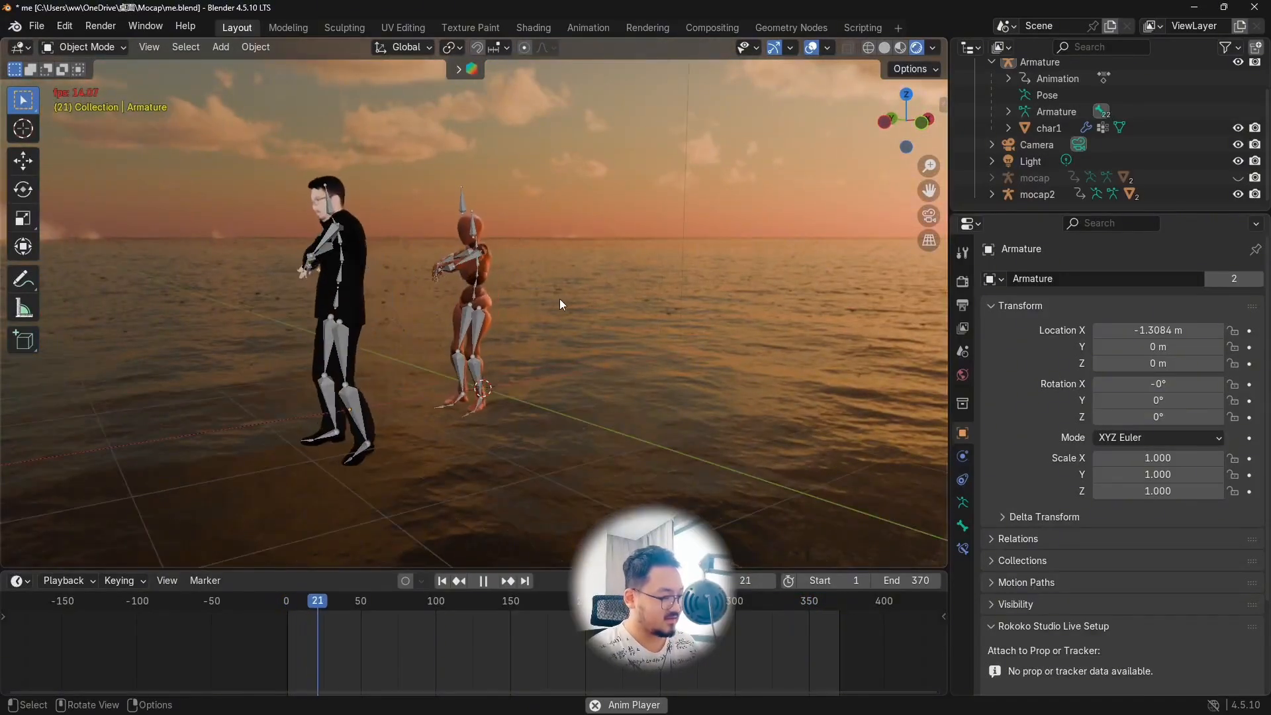
middle_click_drag(633, 296, 674, 378)
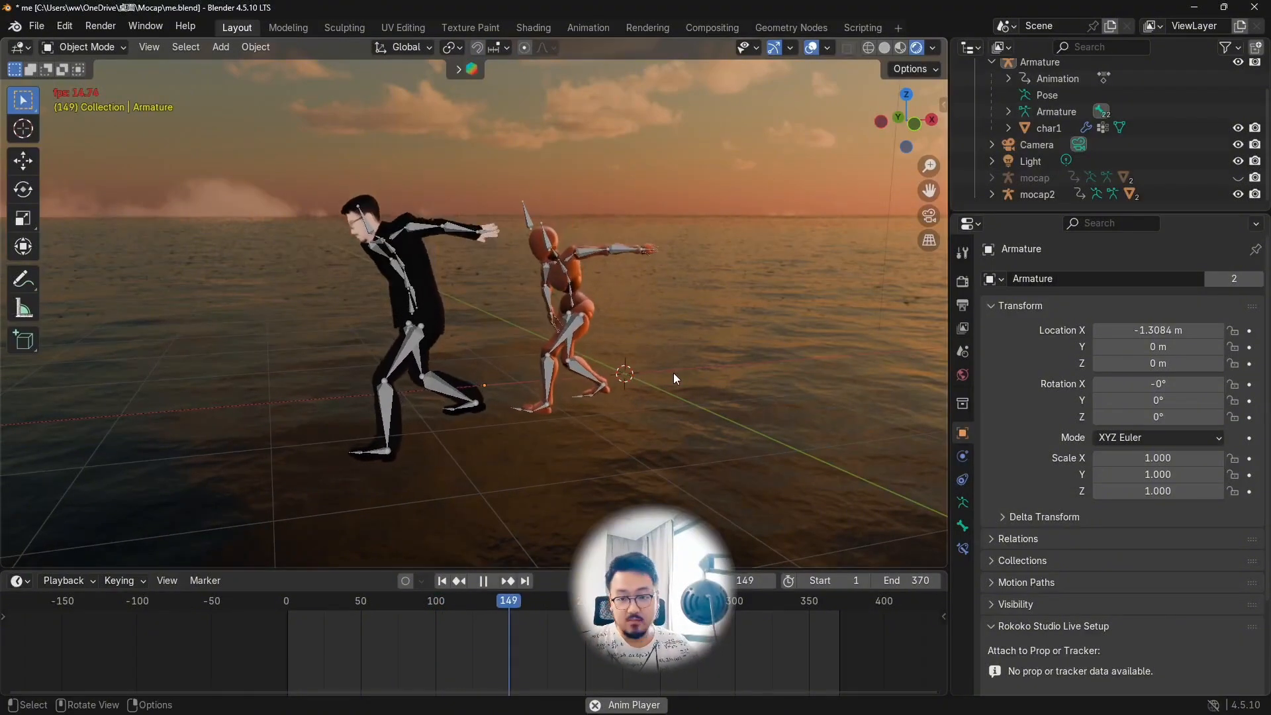